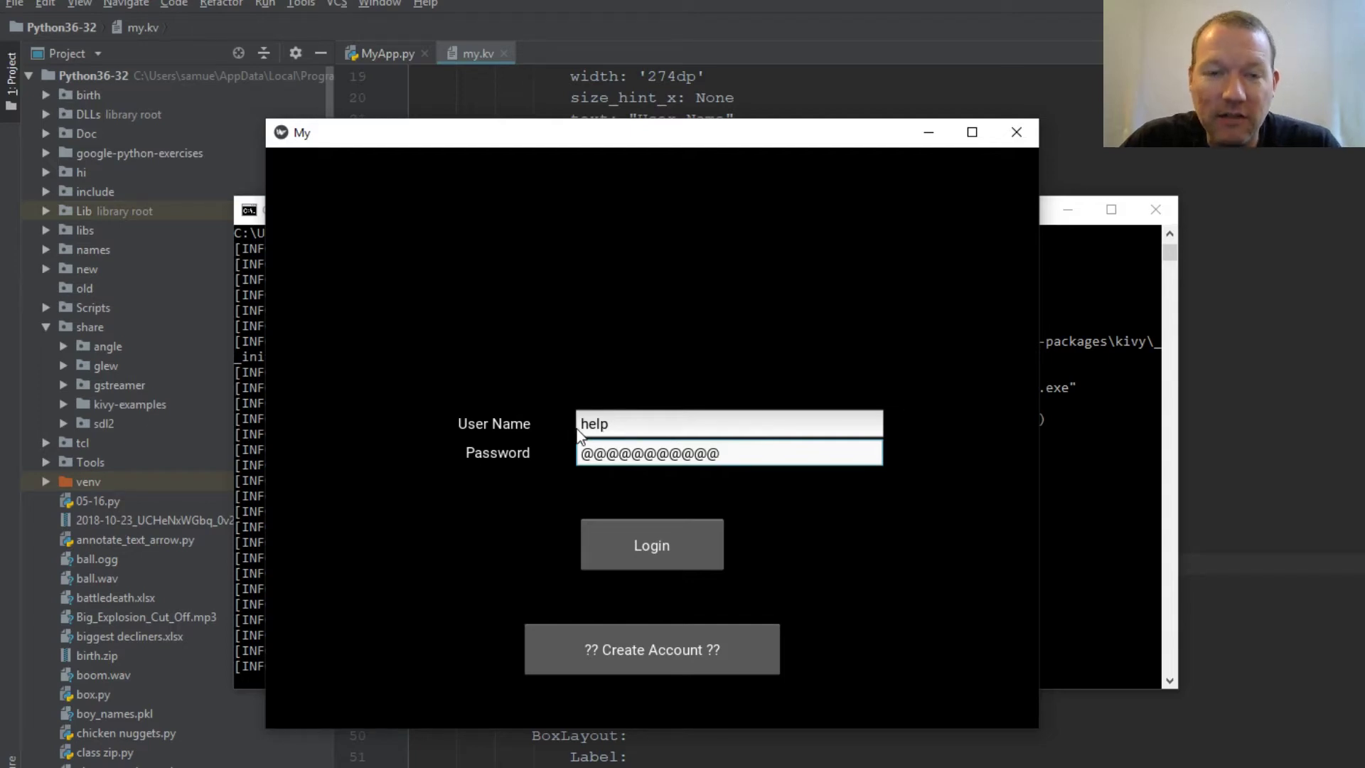
- Highlight 'kivy', 'password' and 'password_mask' in the IDLE comment, then return to my.kv in PyCharm
left_click_drag(582, 459, 699, 462)
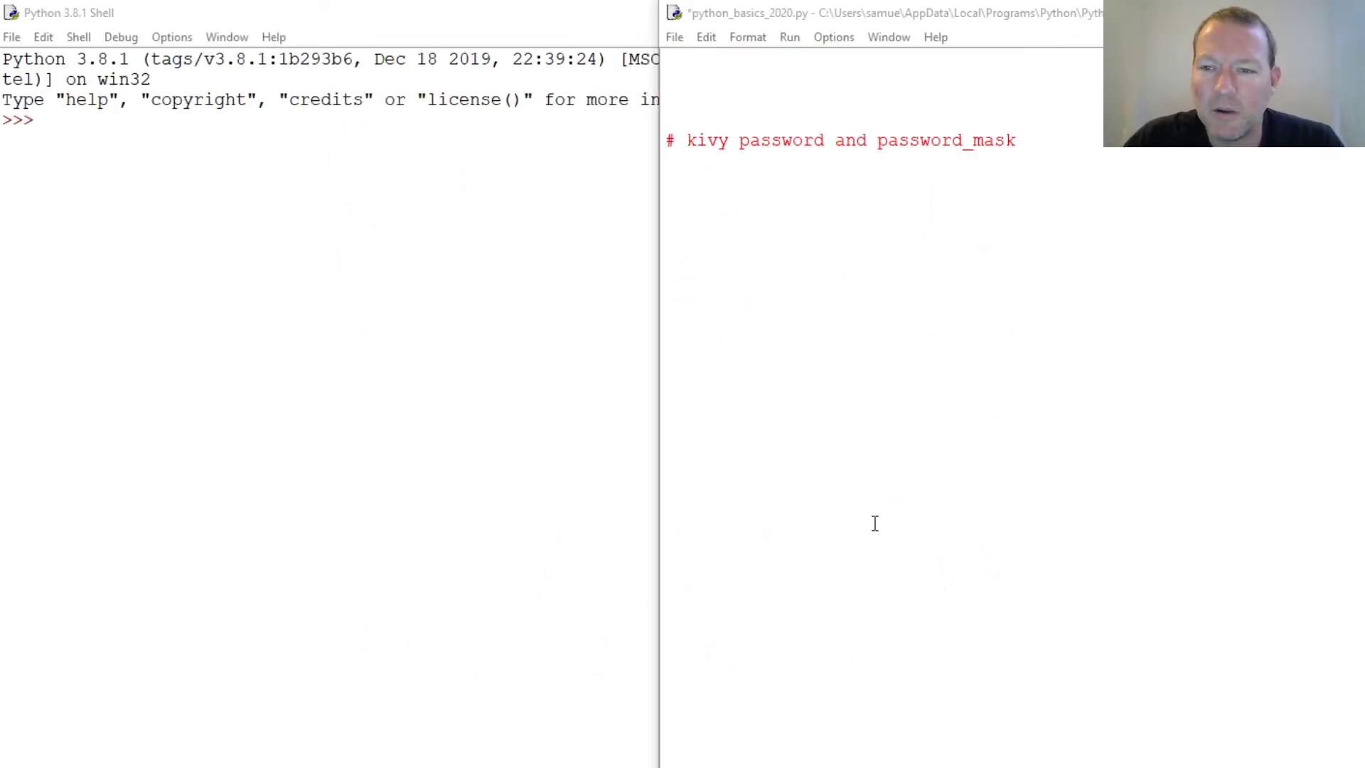
double_click(717, 141)
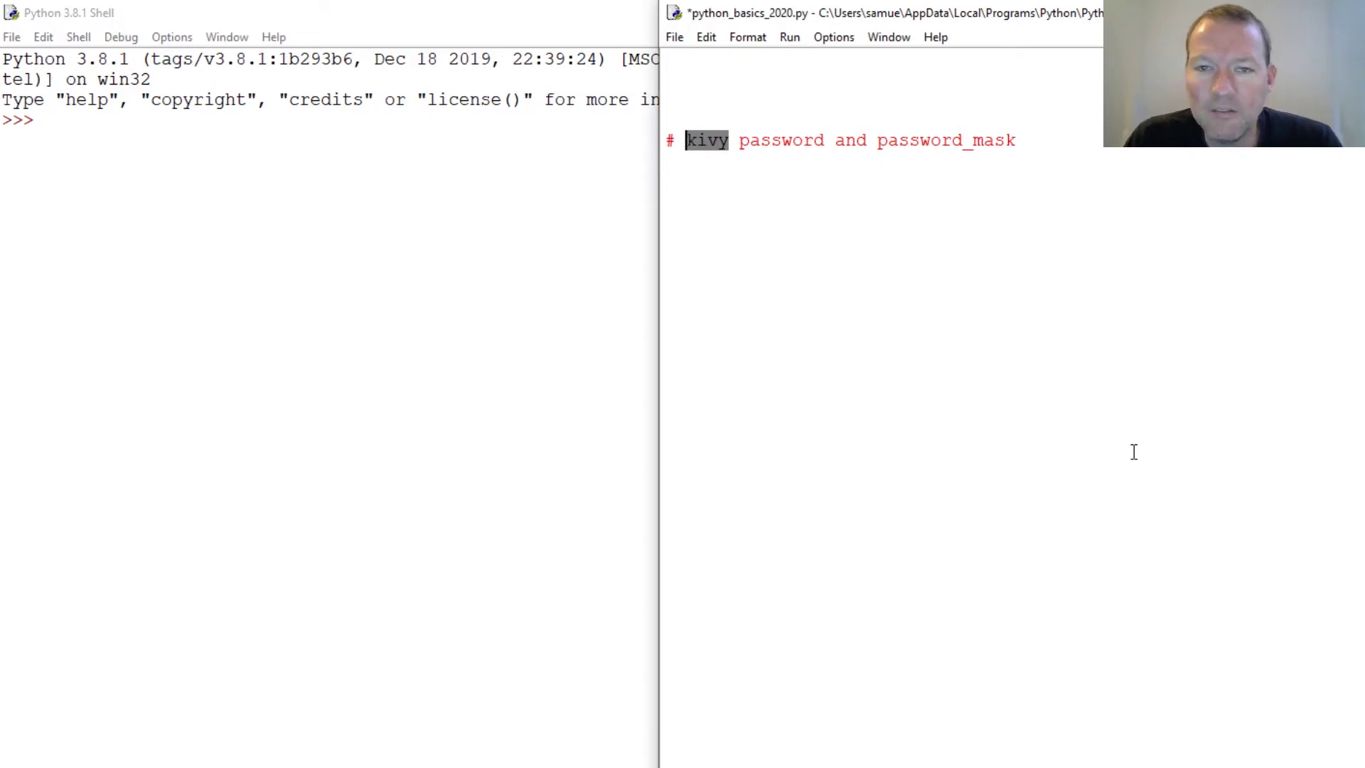
double_click(800, 141)
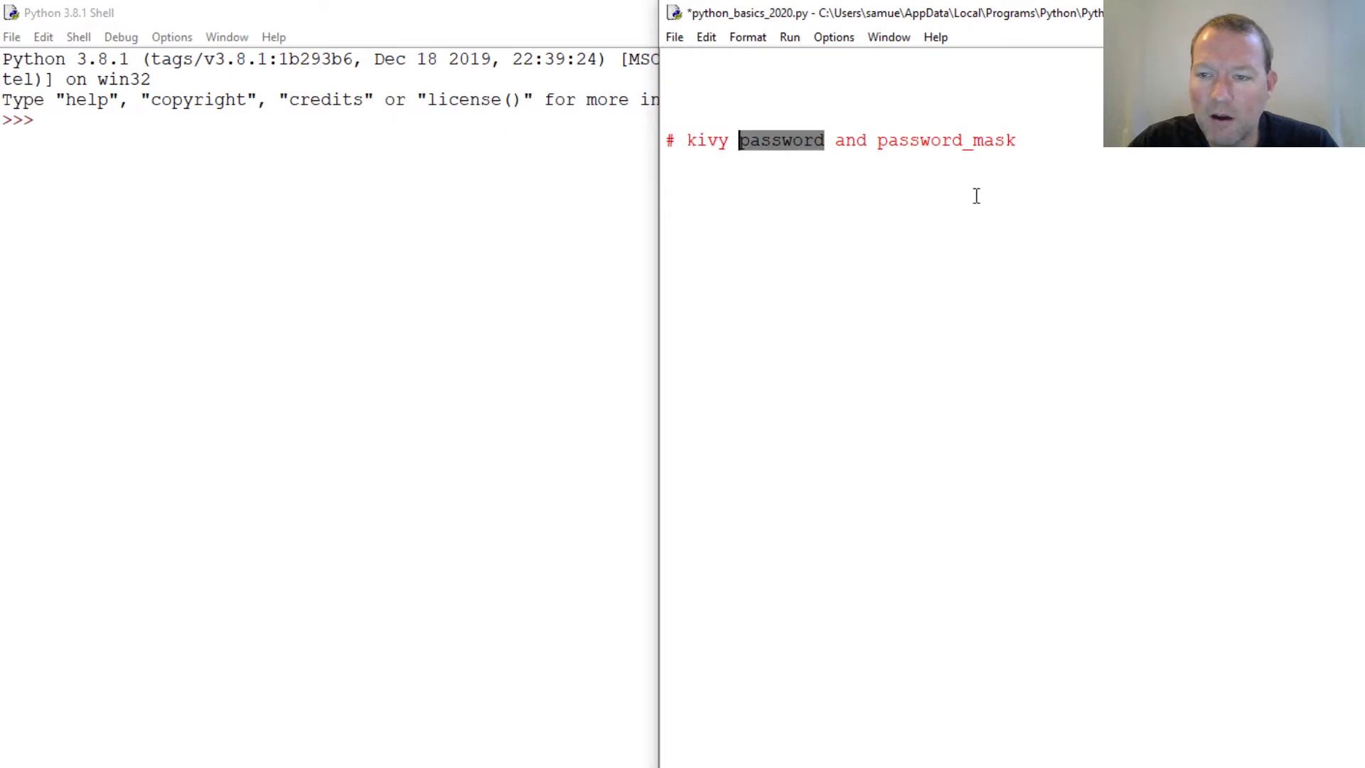
left_click_drag(874, 141, 1033, 139)
left_click(919, 274)
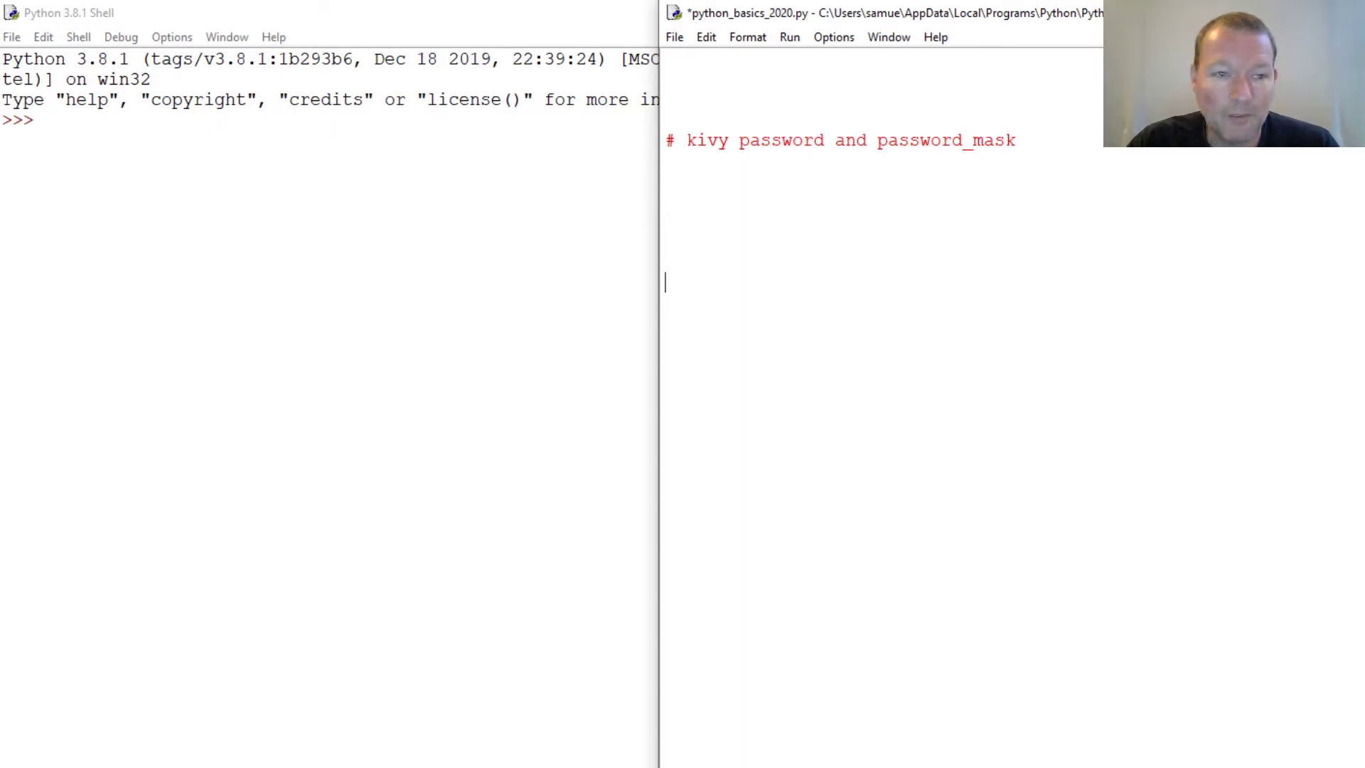
key("alt+Tab")
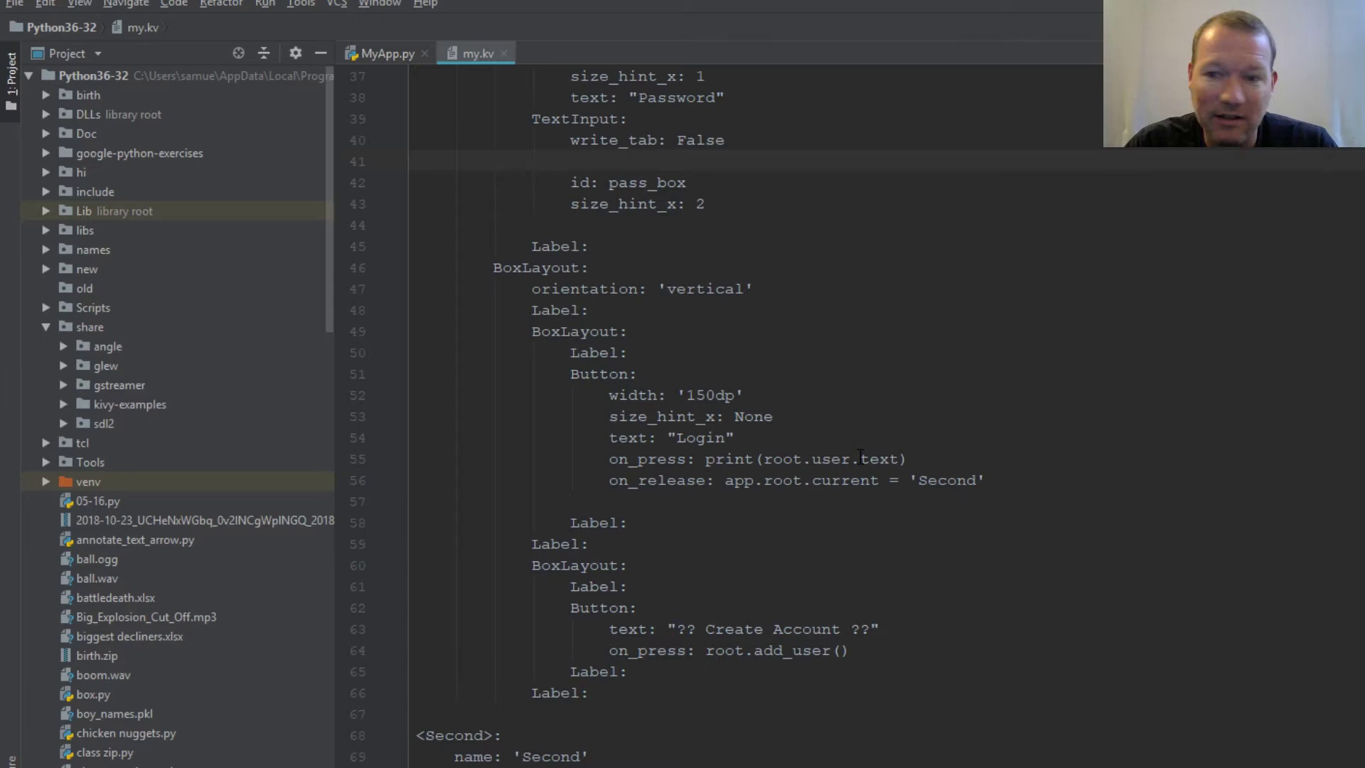
scroll(860, 460, "up", 2)
scroll(859, 459, "up", 5)
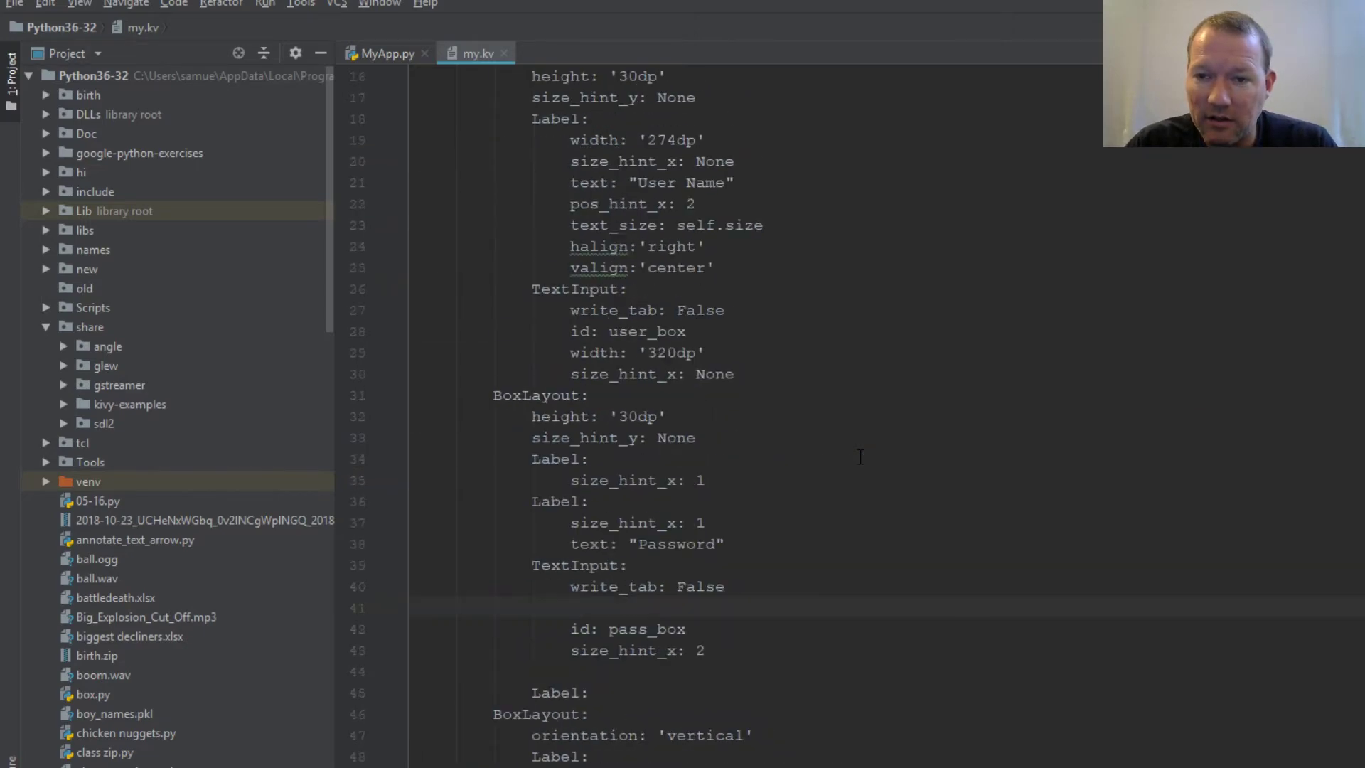
scroll(859, 459, "up", 4)
scroll(860, 458, "down", 1)
scroll(860, 459, "up", 2)
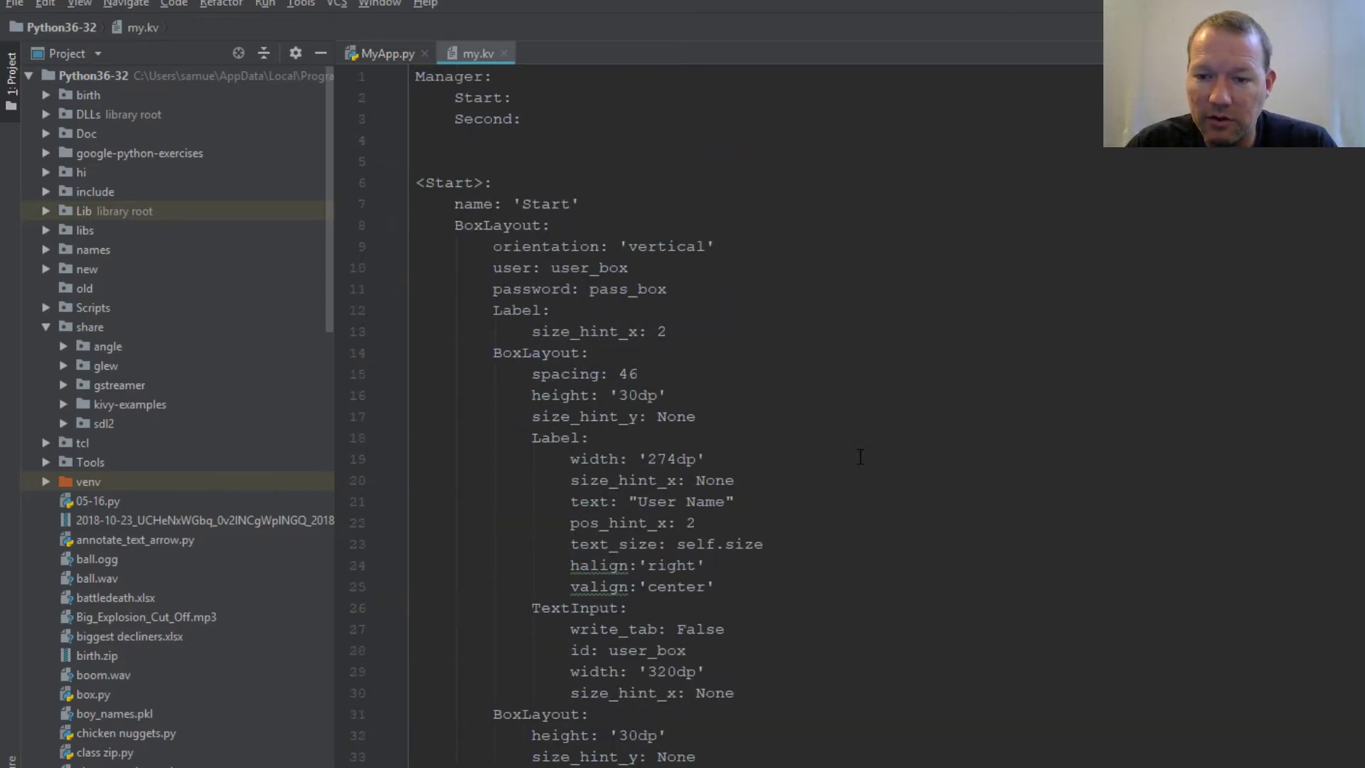
scroll(859, 459, "down", 10)
scroll(859, 459, "down", 2)
scroll(860, 458, "down", 4)
scroll(860, 458, "up", 2)
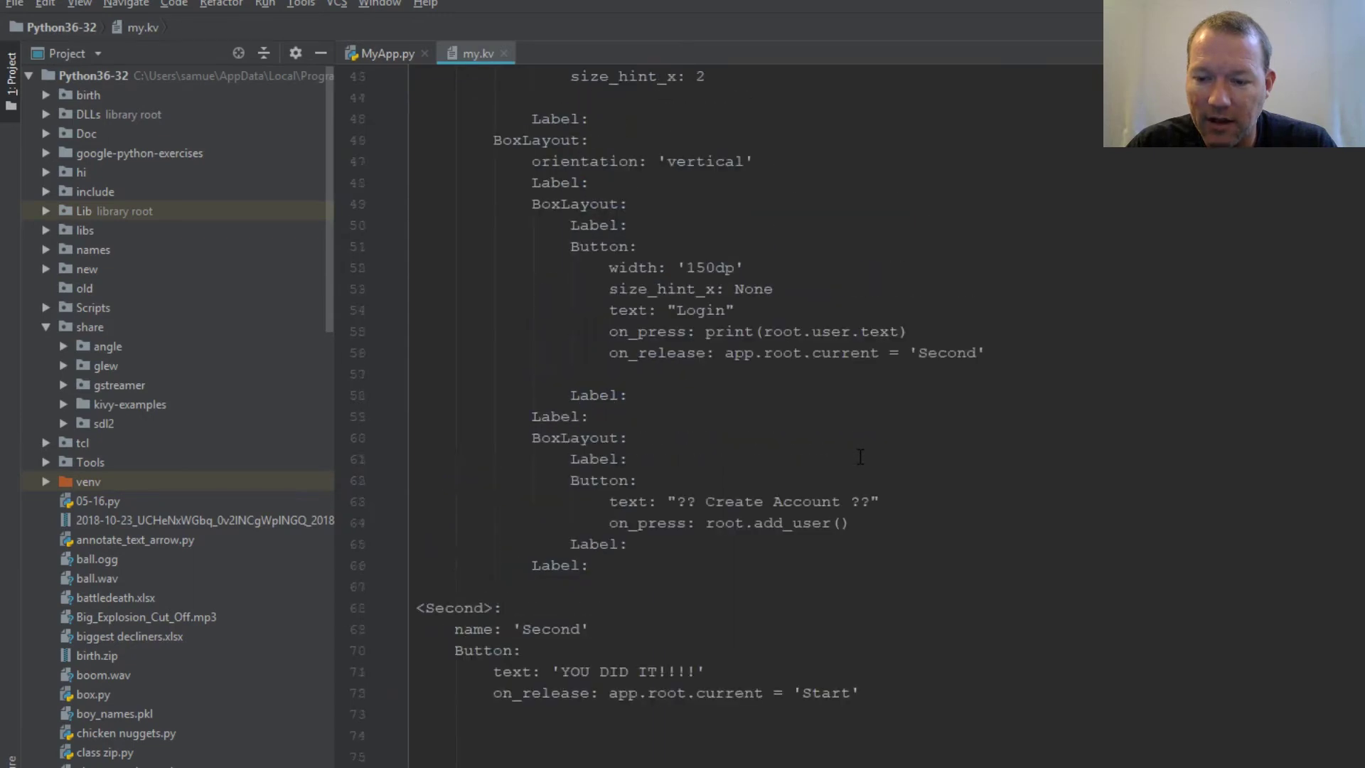
scroll(859, 459, "up", 2)
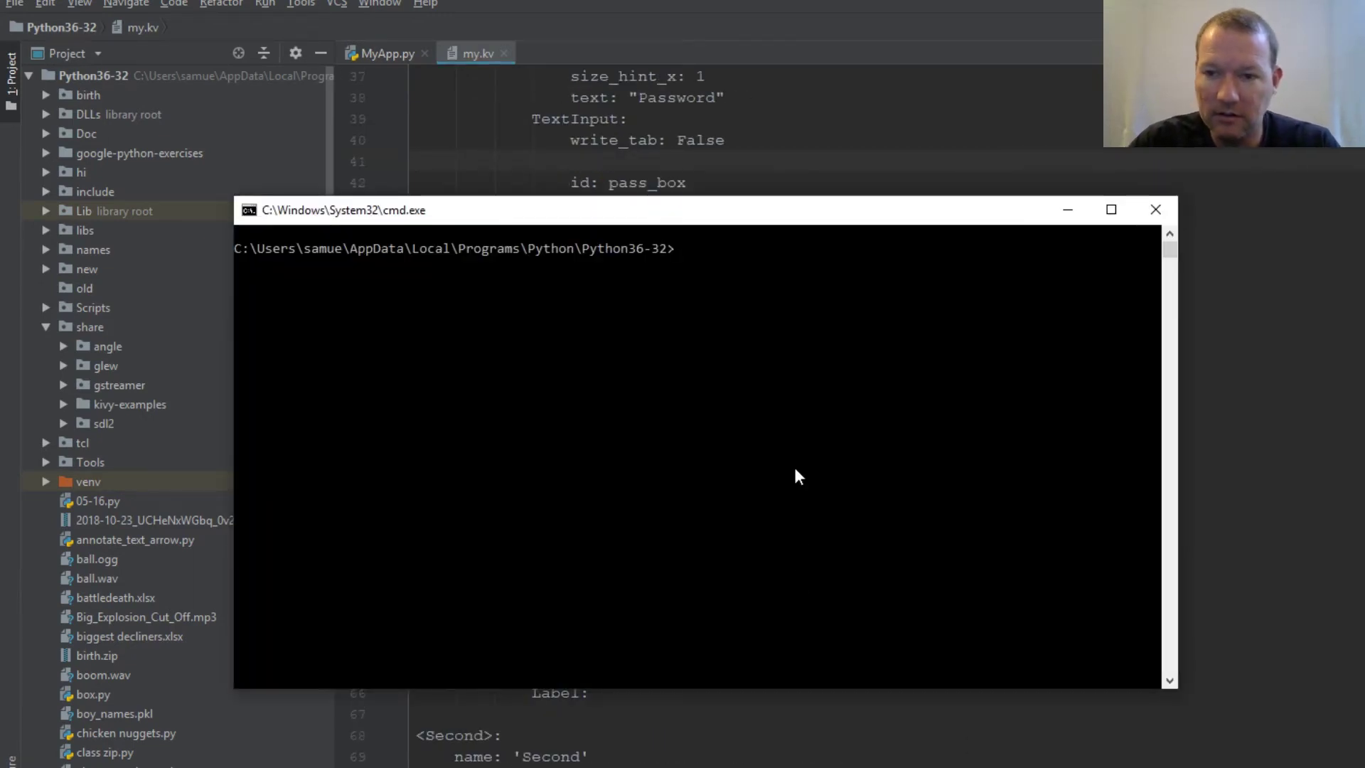
type("My")
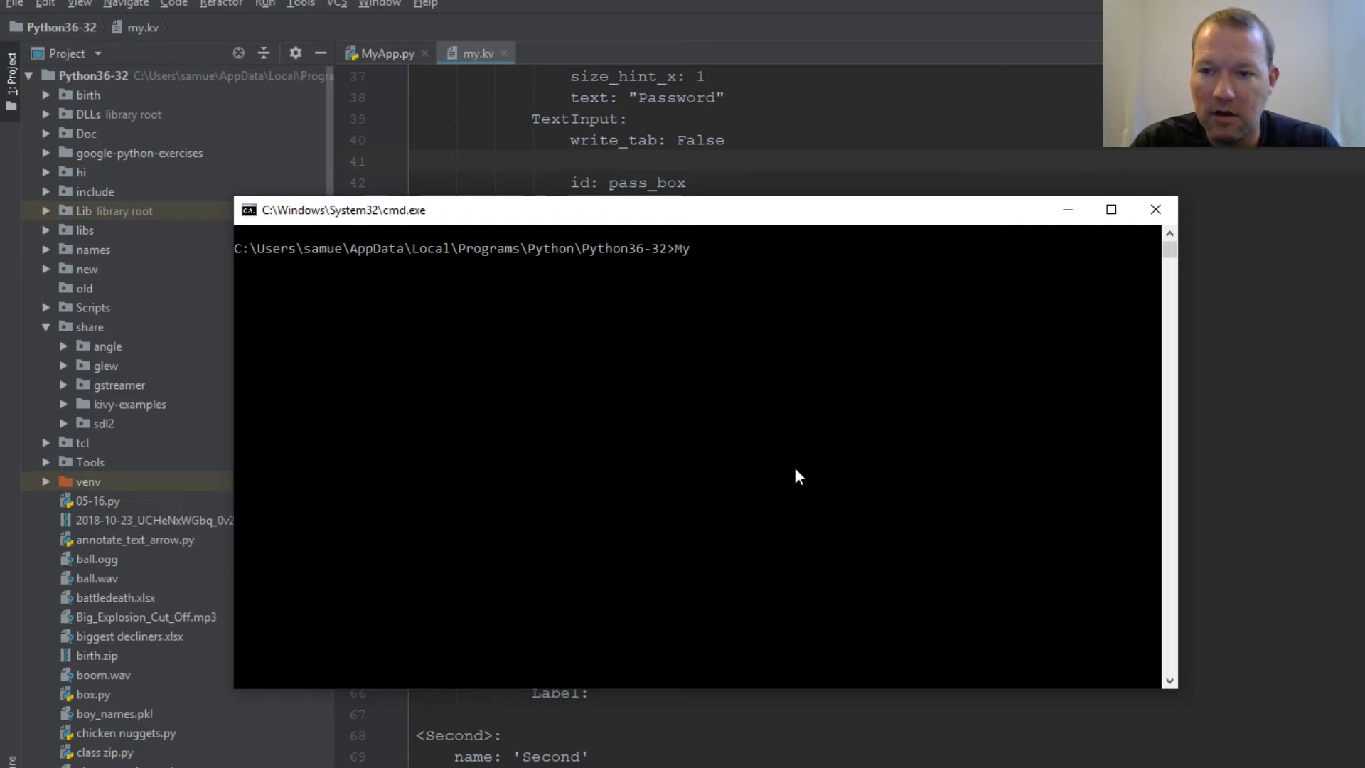
type("Ap")
- Launch MyApp.py from cmd and enter a user name and a plain-text password
key("BackSpace")
key("BackSpace")
key("BackSpace")
type("py")
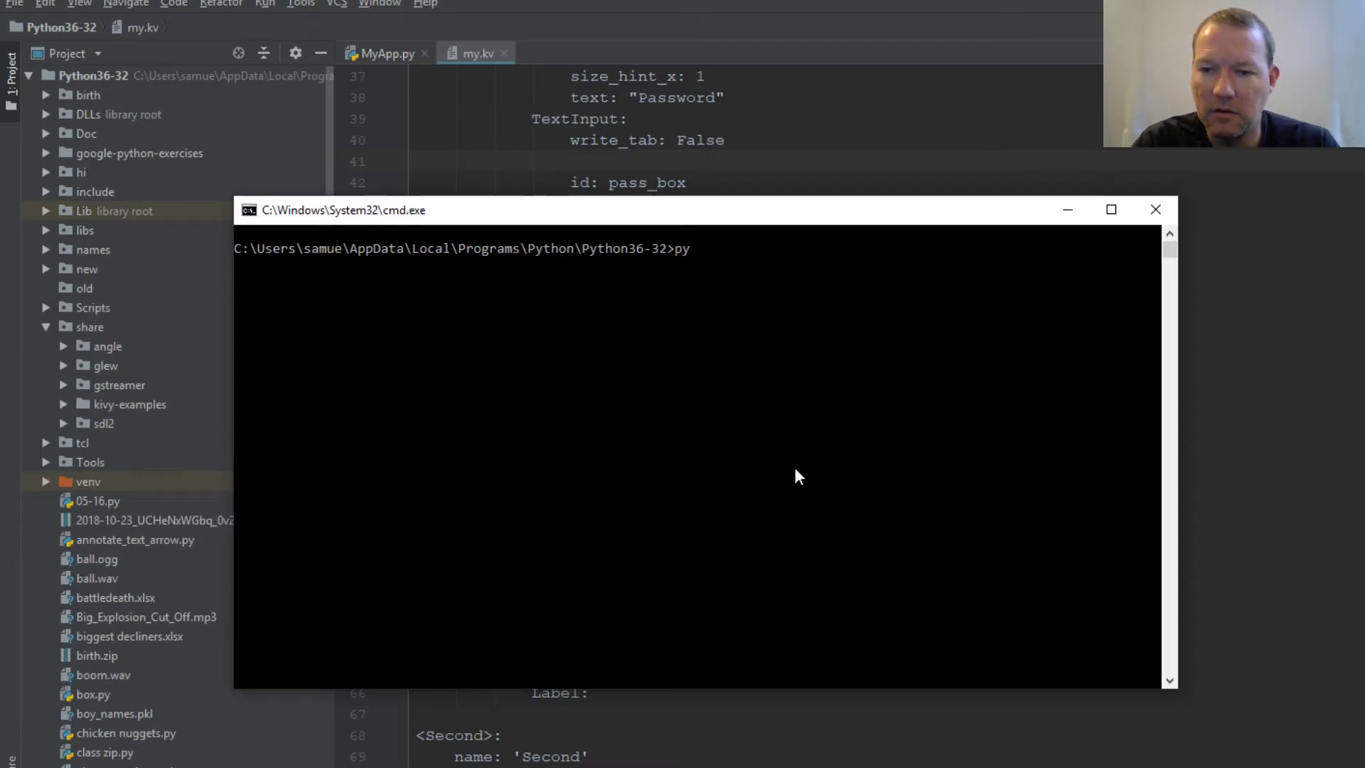
type("thon")
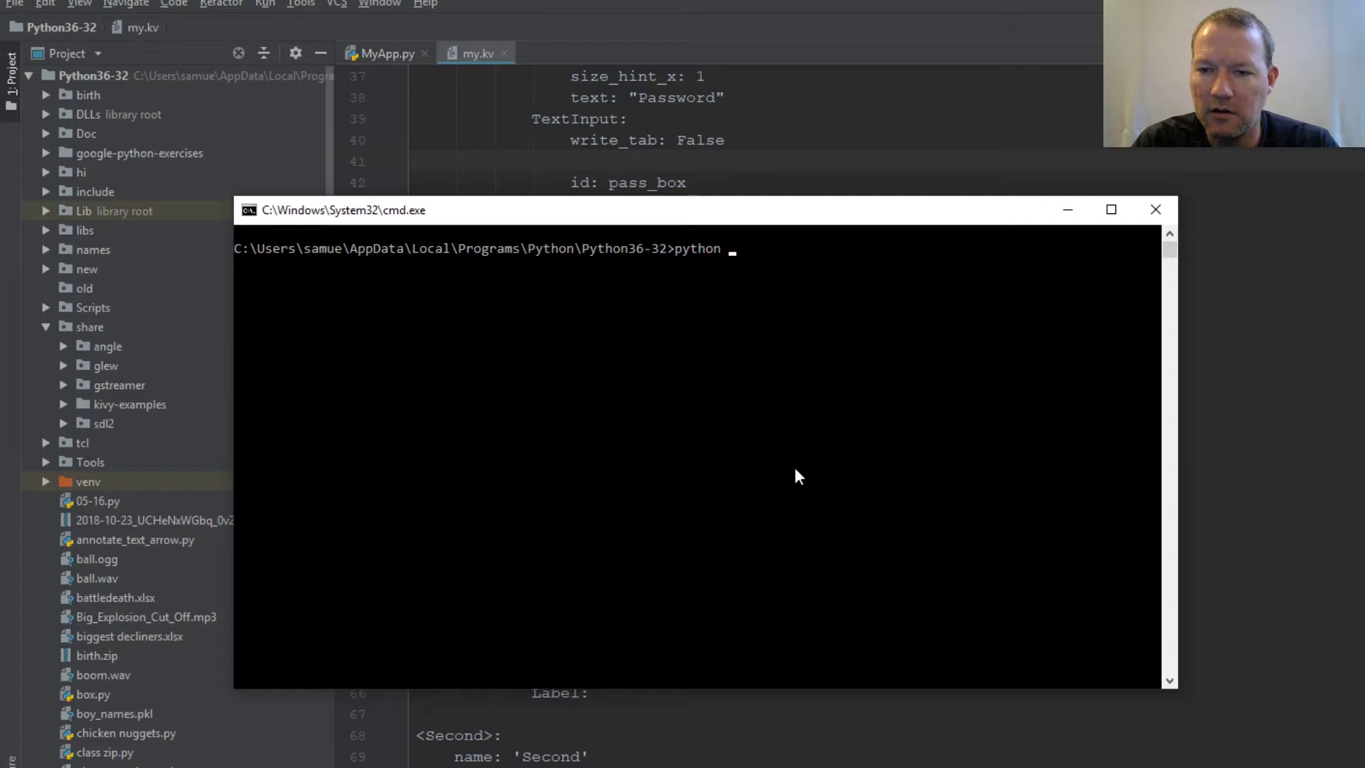
type(" MyApp.p")
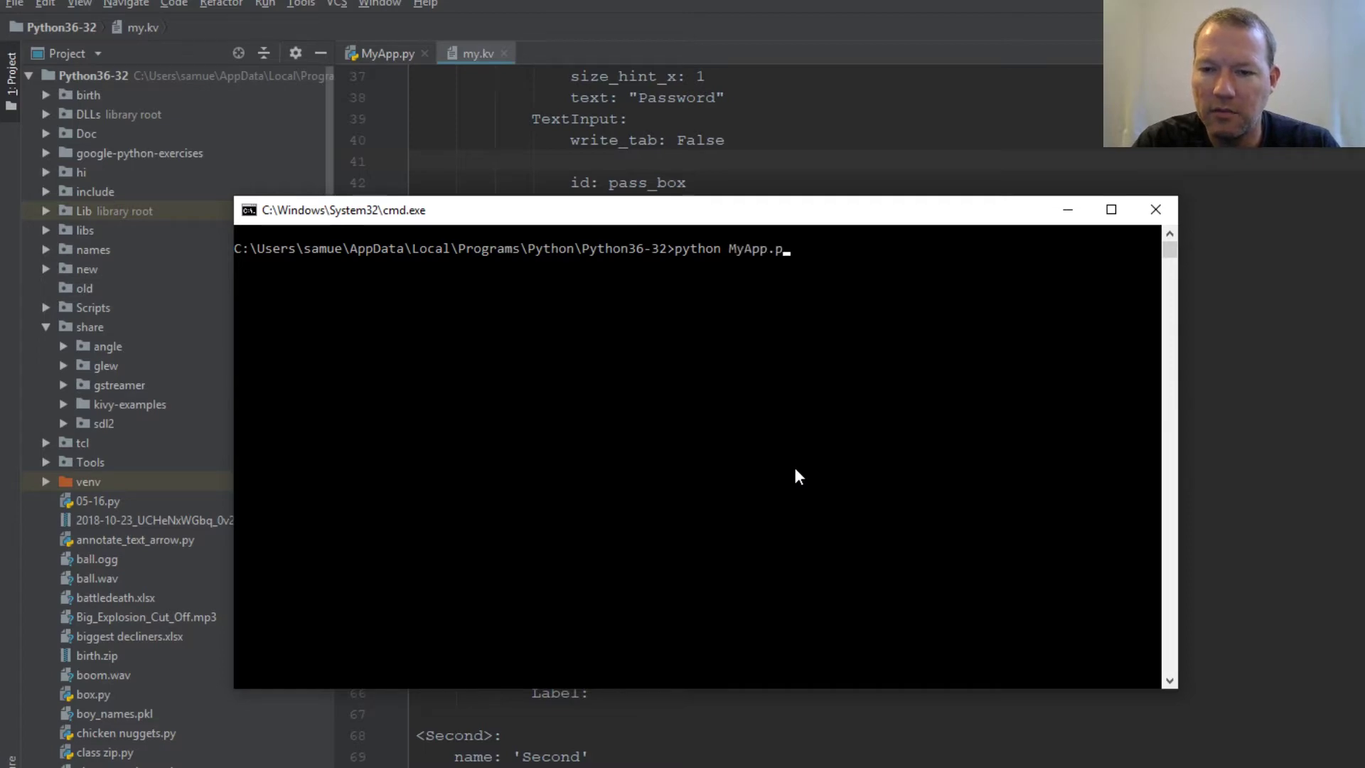
type("y")
key("Return")
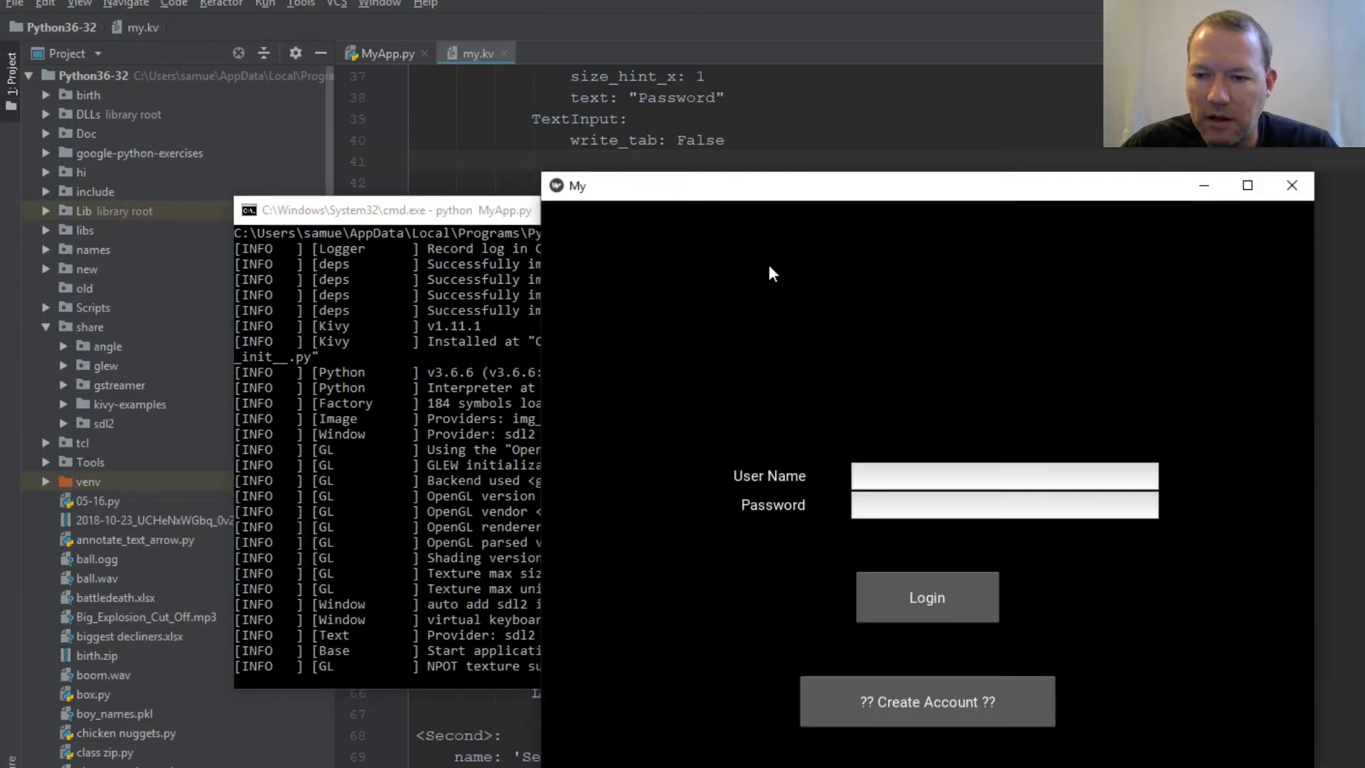
left_click_drag(754, 192, 454, 107)
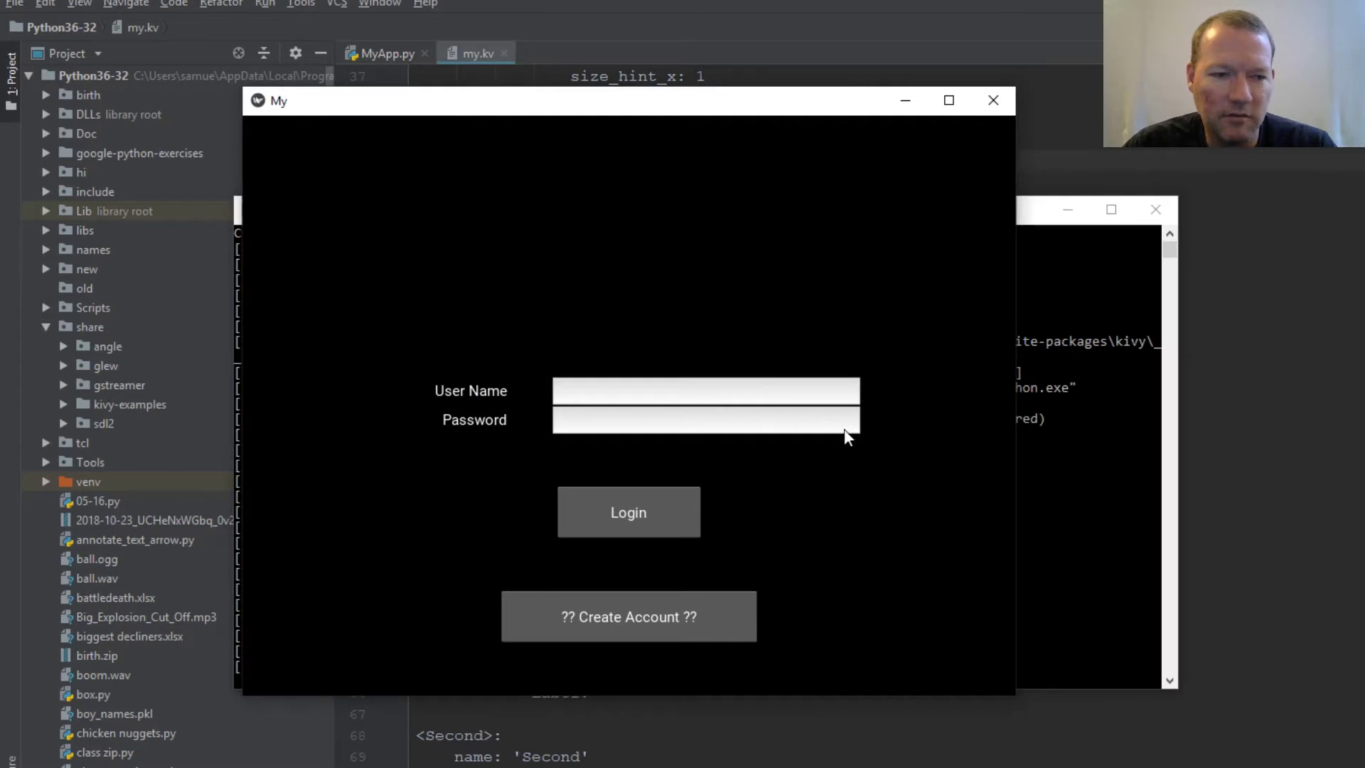
left_click(673, 386)
type(";lahfdg")
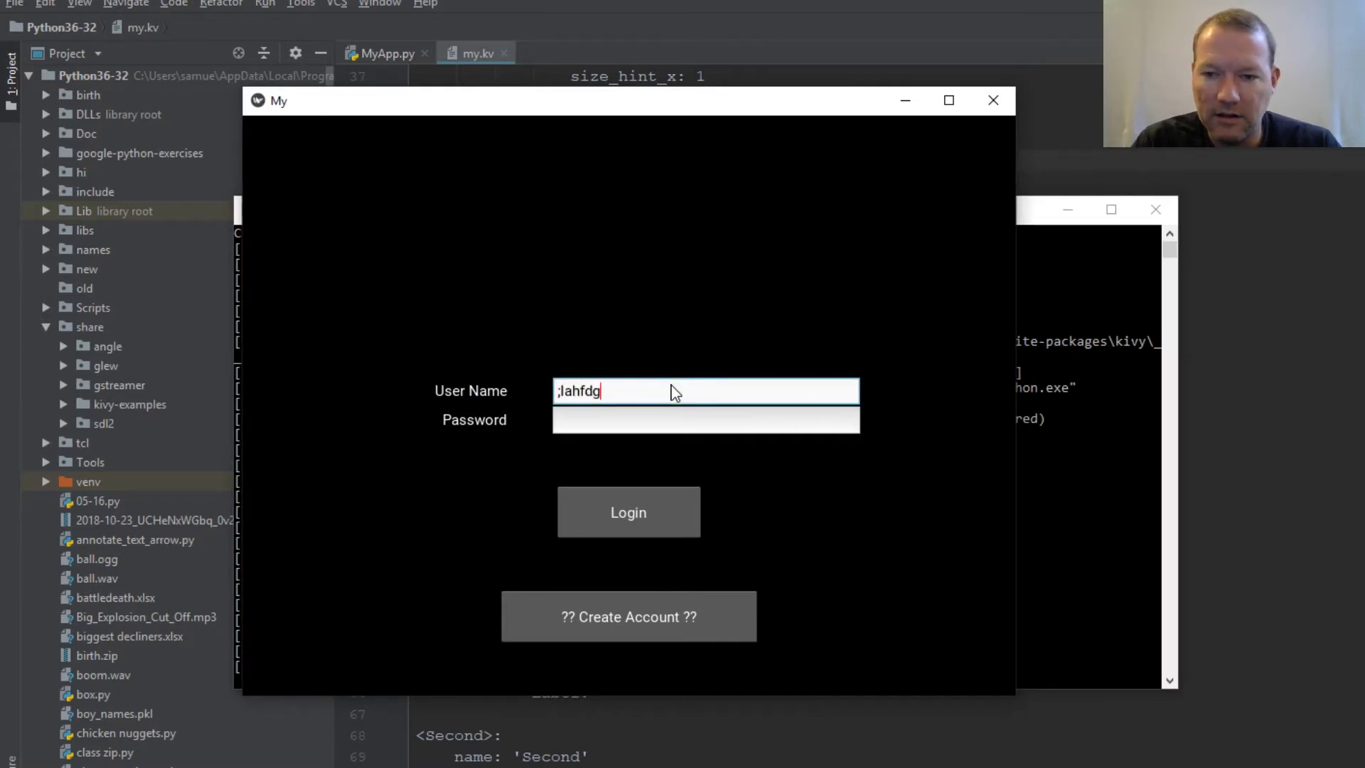
key("Tab")
type("lahsfl")
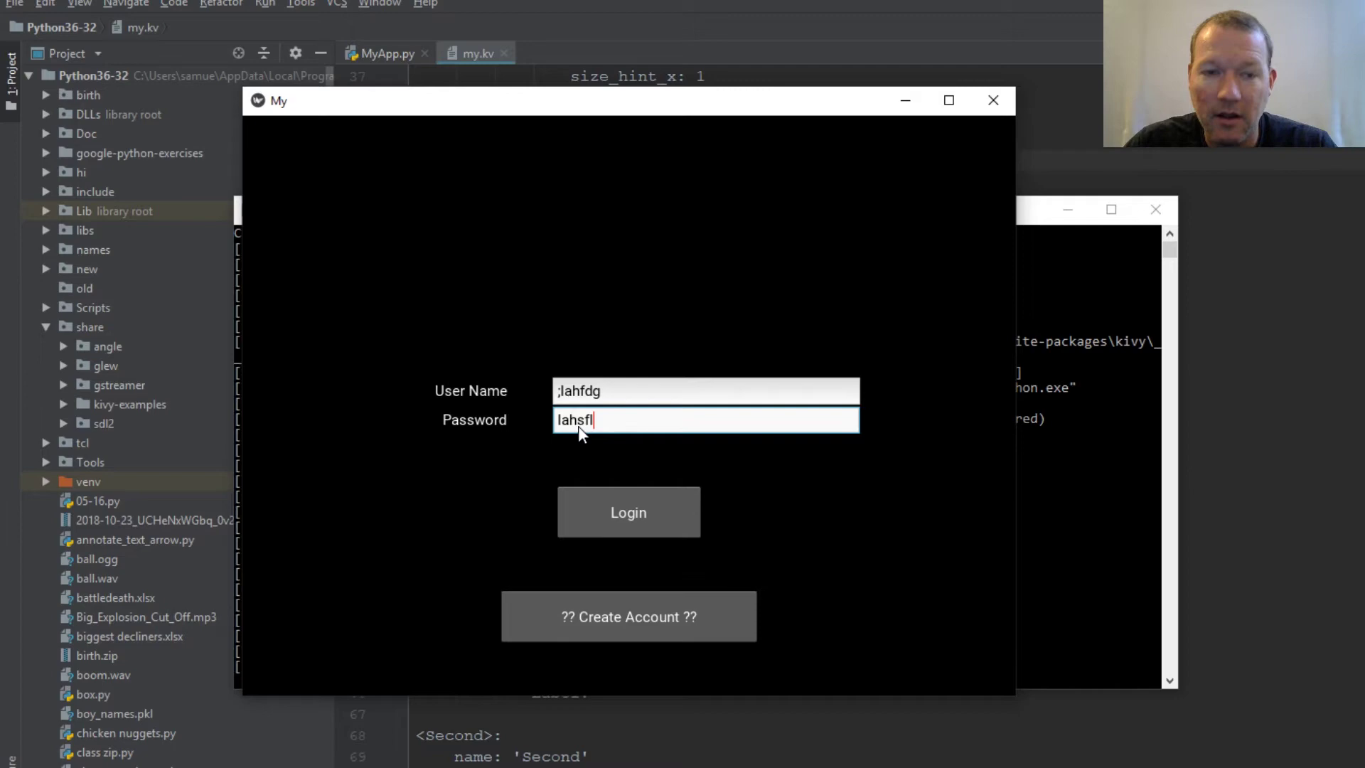
- Close the login form and add 'password: True' below write_tab: False in the Password TextInput
left_click(993, 101)
left_click(1248, 467)
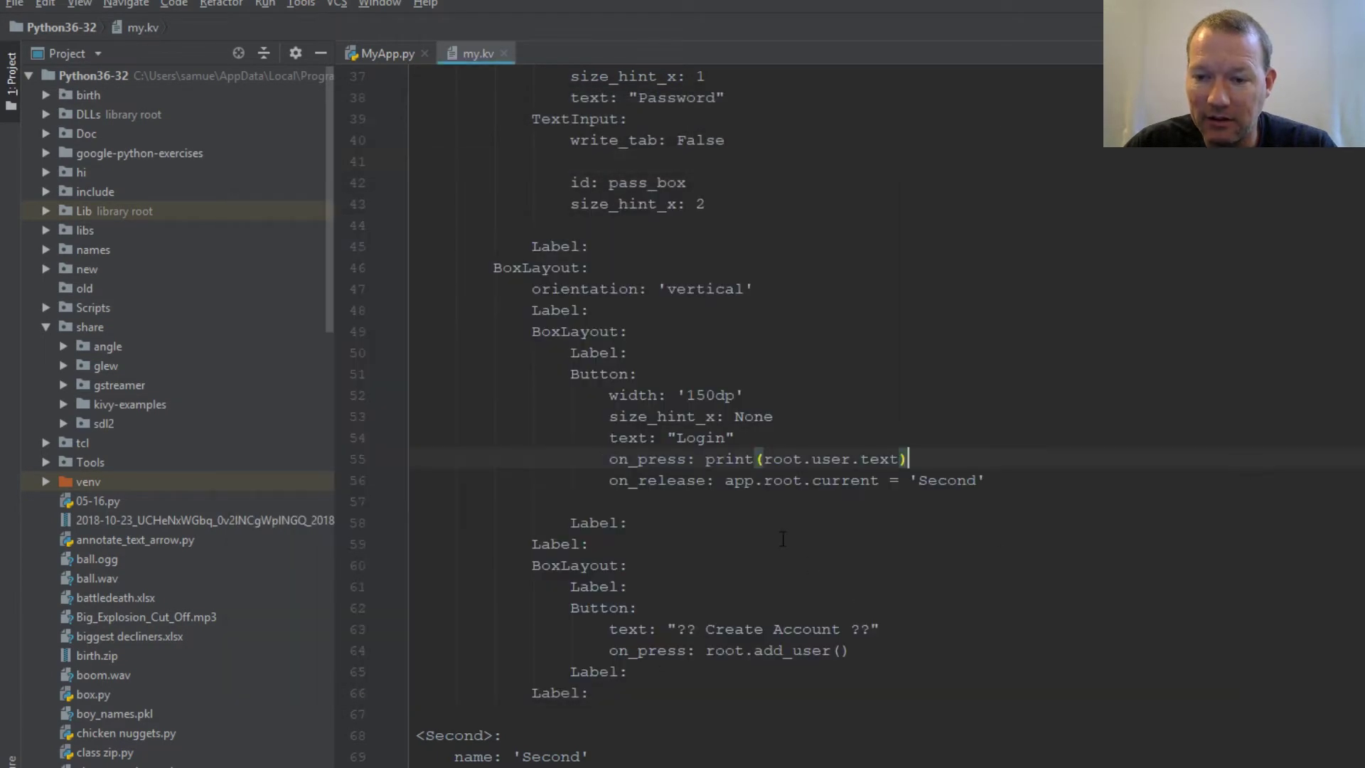
scroll(782, 538, "up", 1)
scroll(747, 528, "up", 3)
scroll(723, 515, "up", 2)
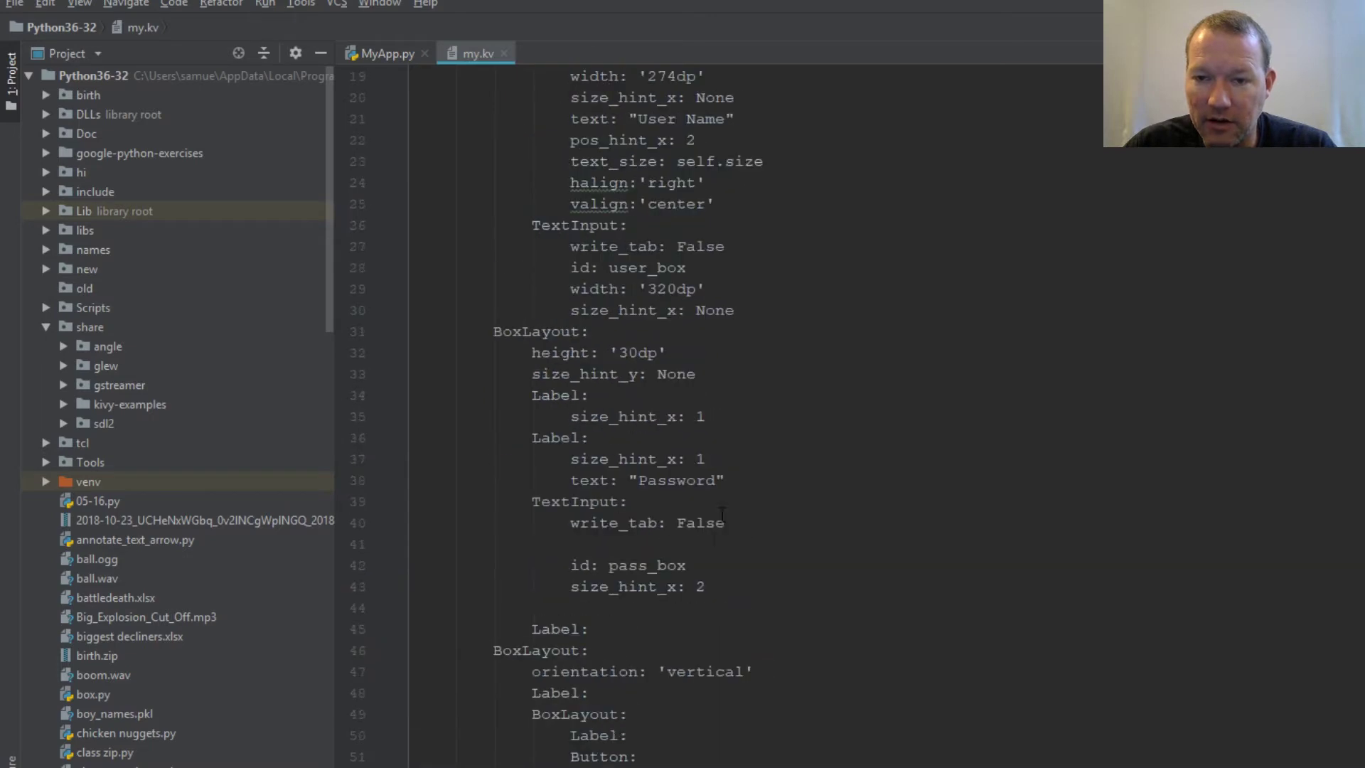
left_click(673, 550)
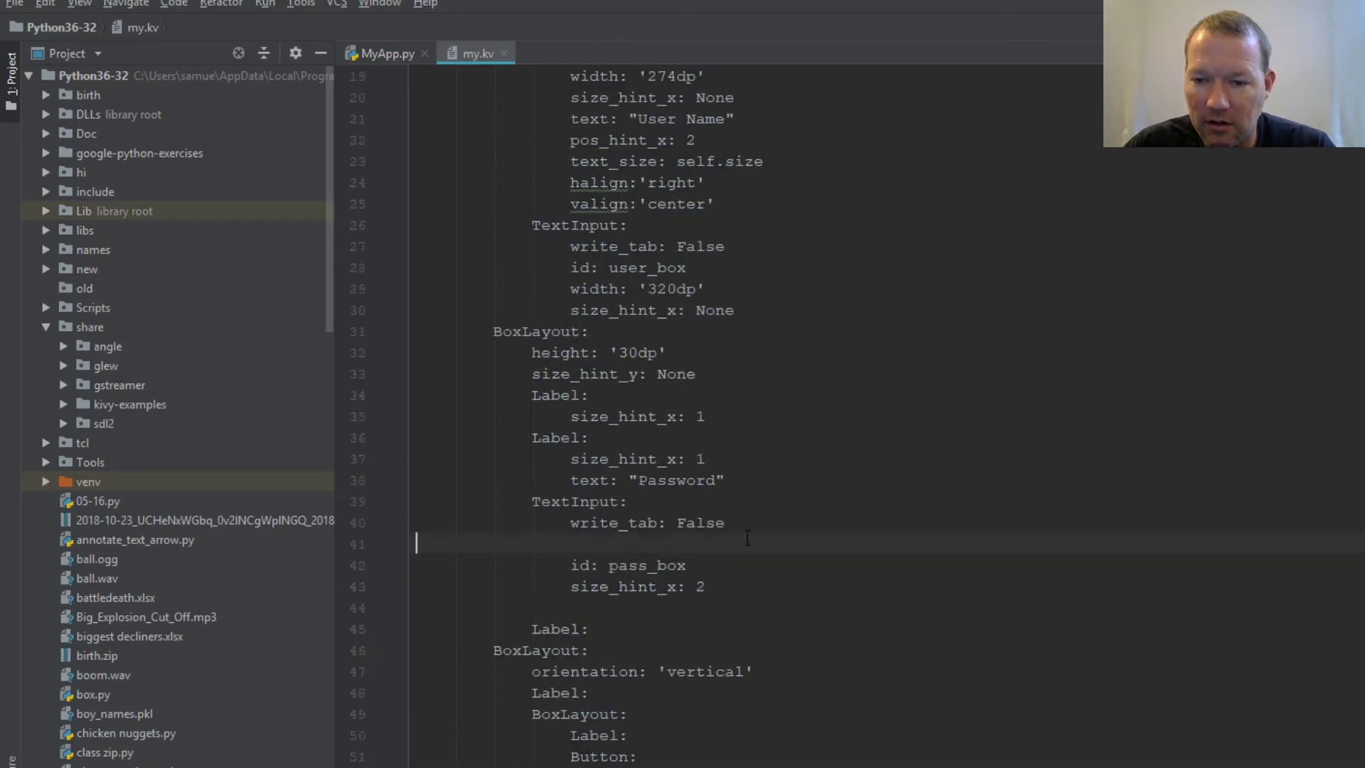
left_click(798, 532)
key("Return")
type("pas")
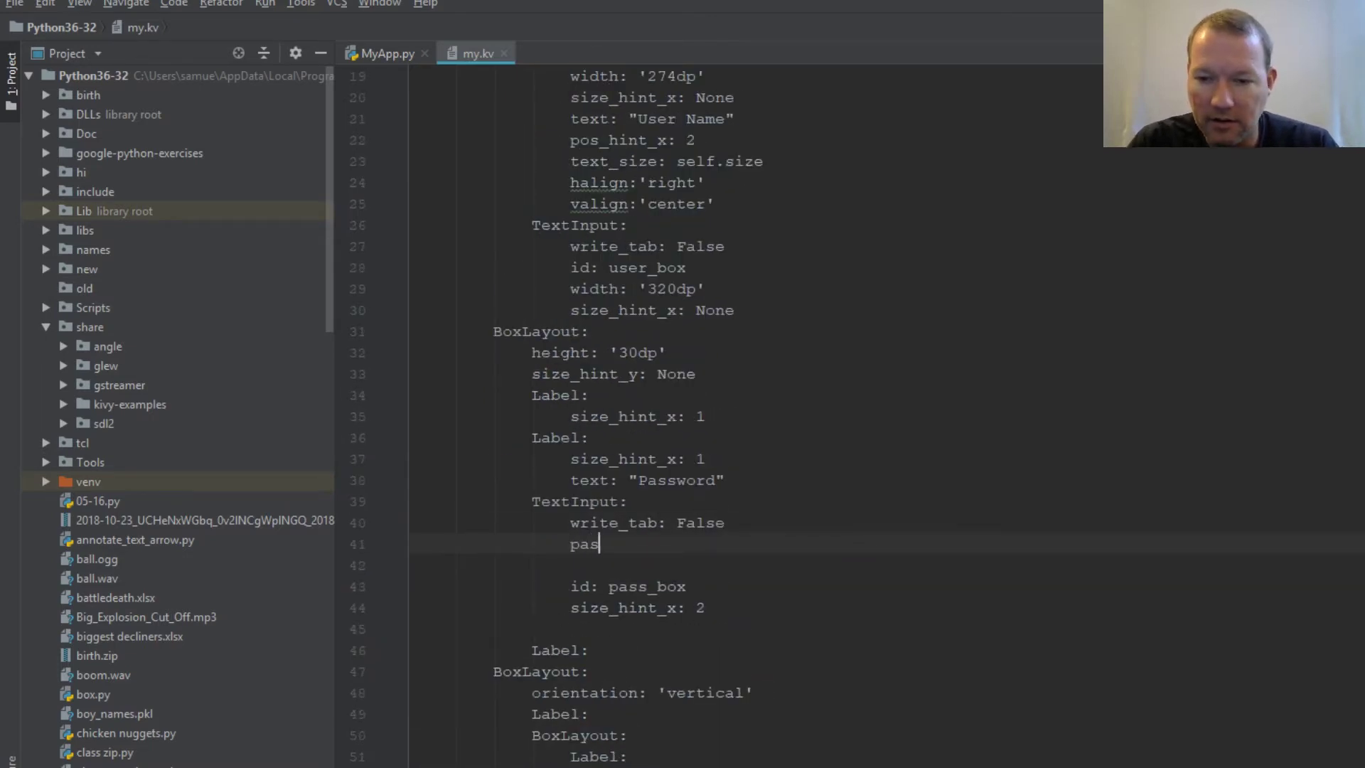
type("swor")
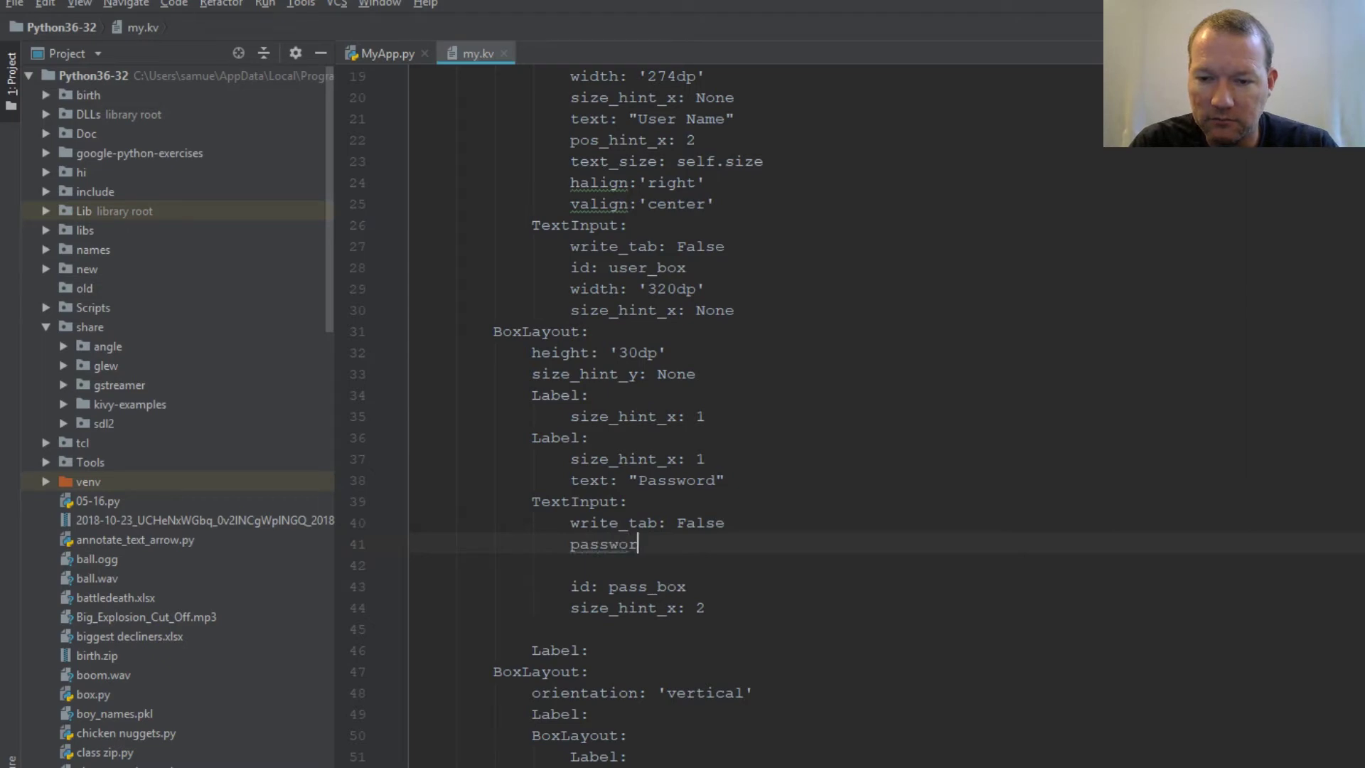
type("d: Tr")
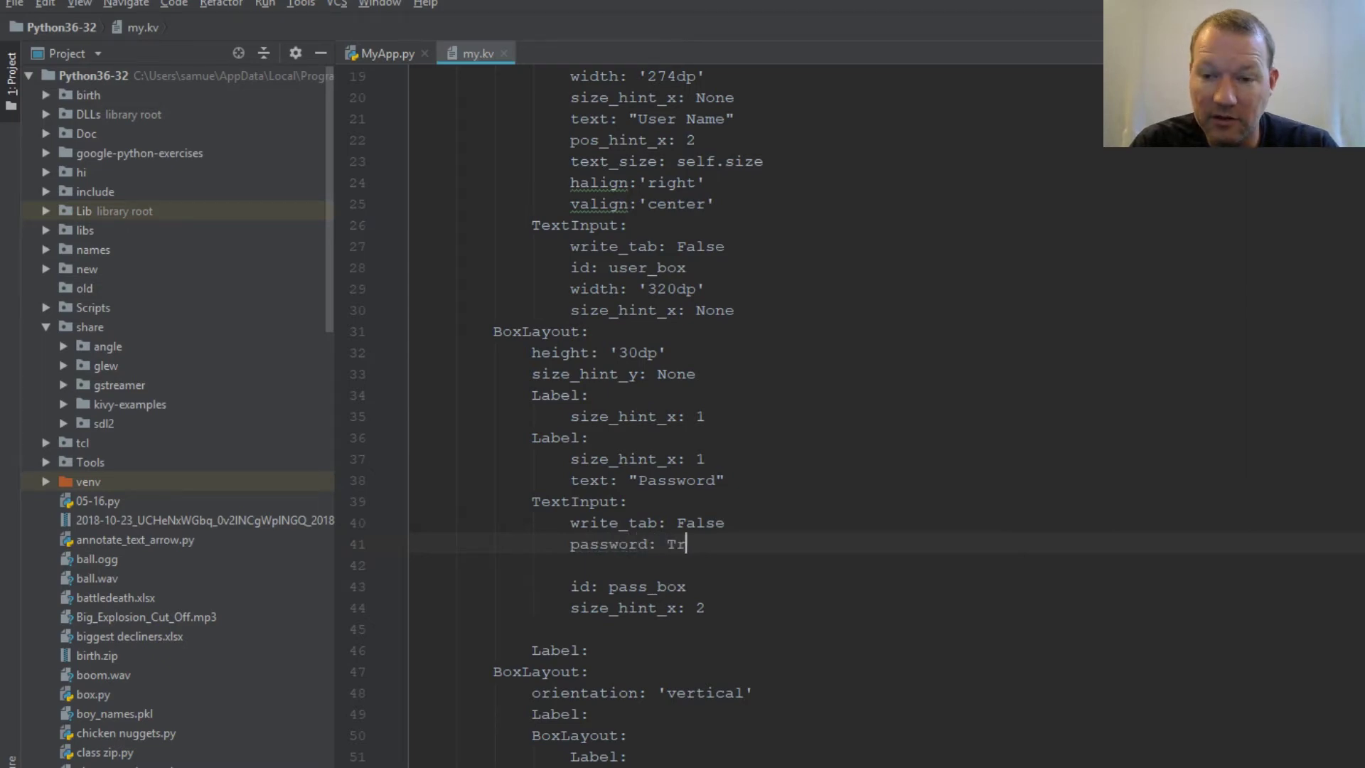
type("ue")
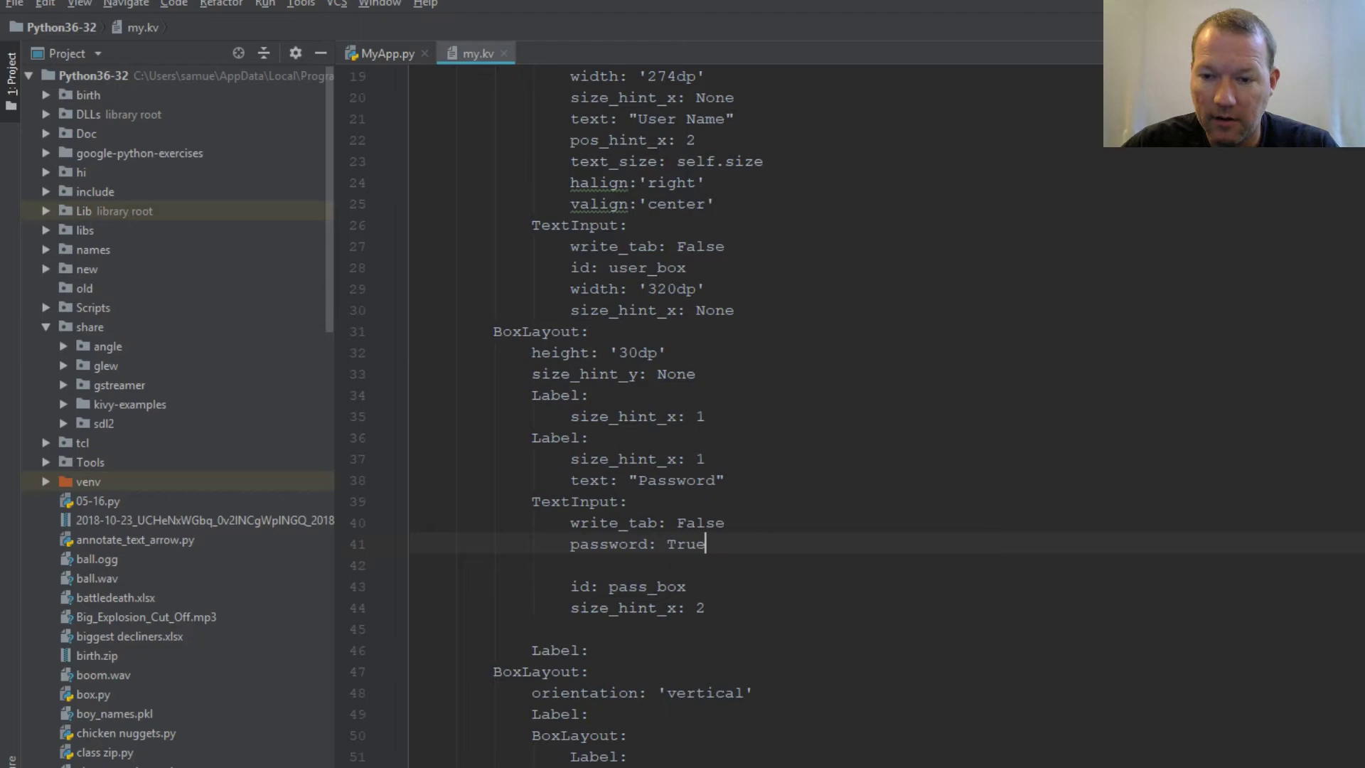
left_click(954, 501)
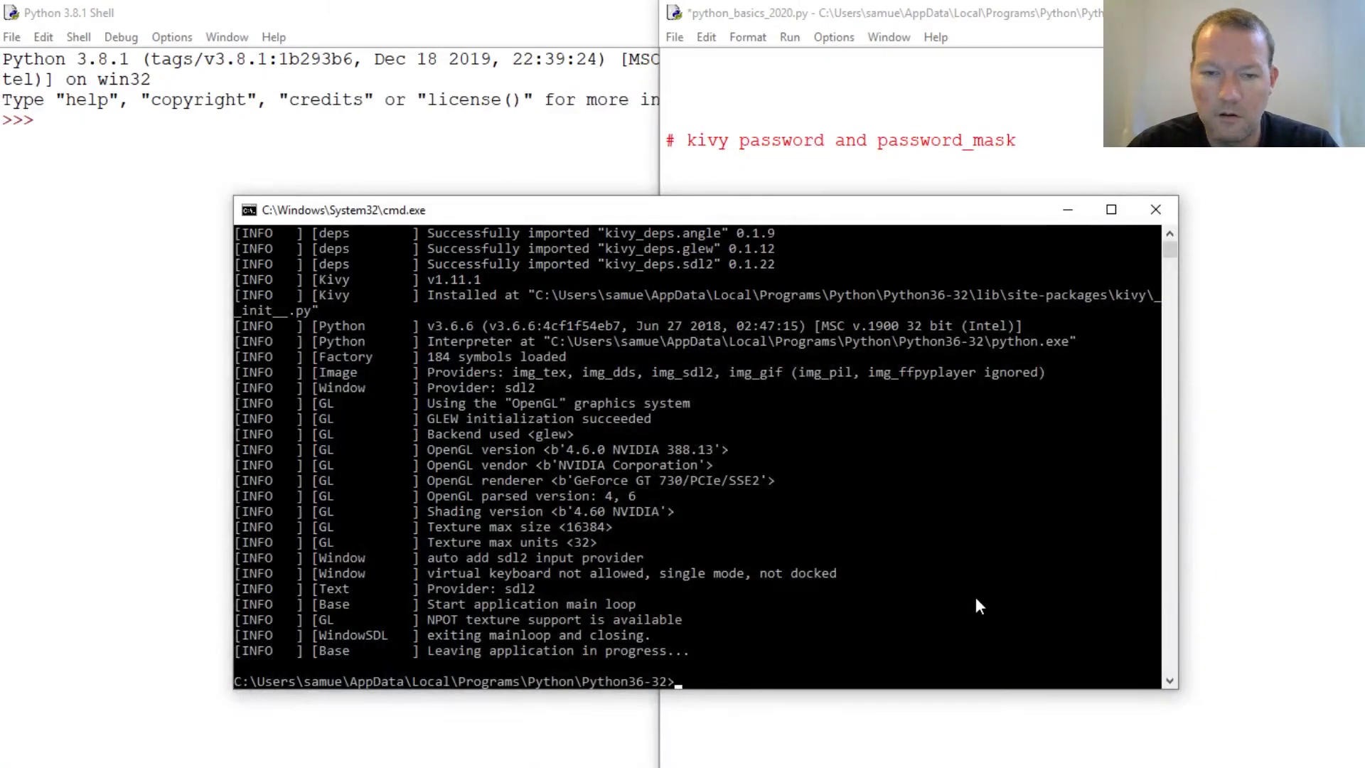
- Rerun MyApp.py, enter a user name and asterisk-masked password, and close the app
key("Up")
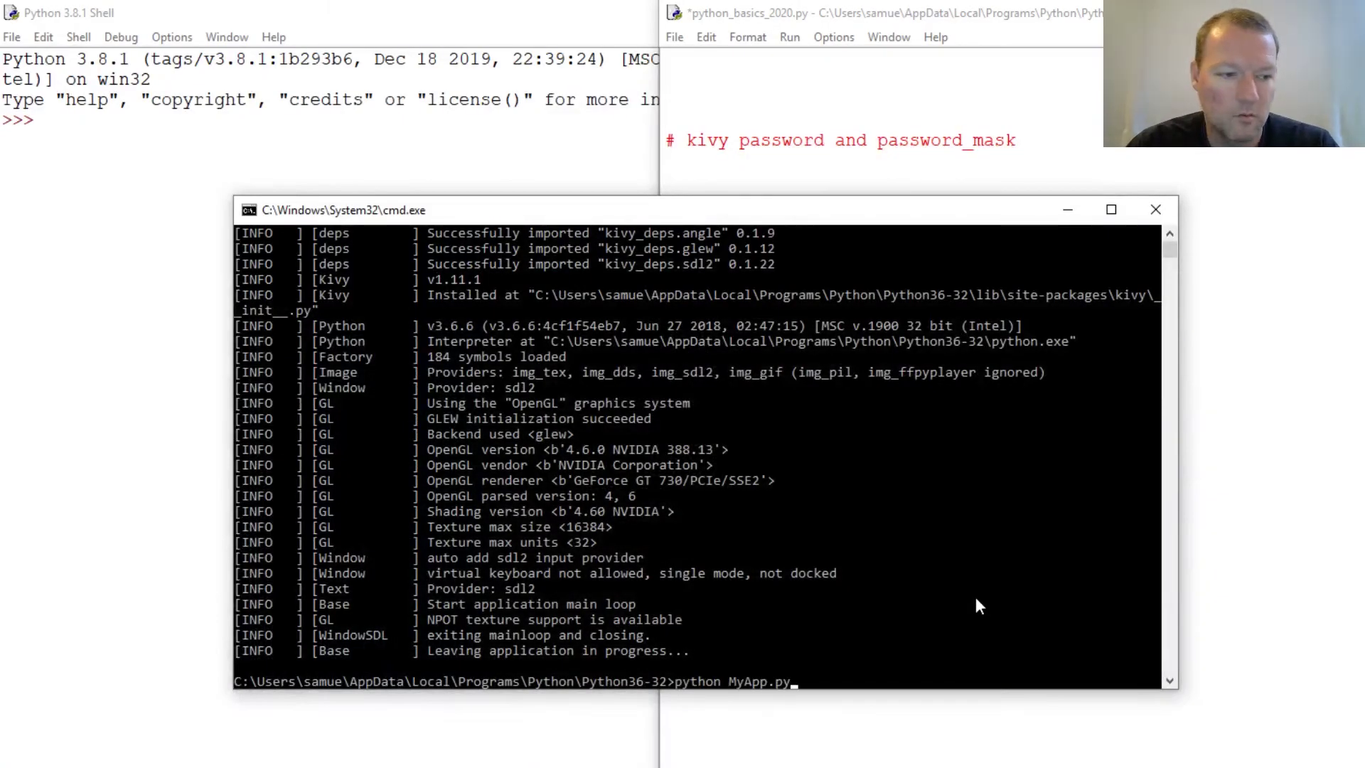
key("Return")
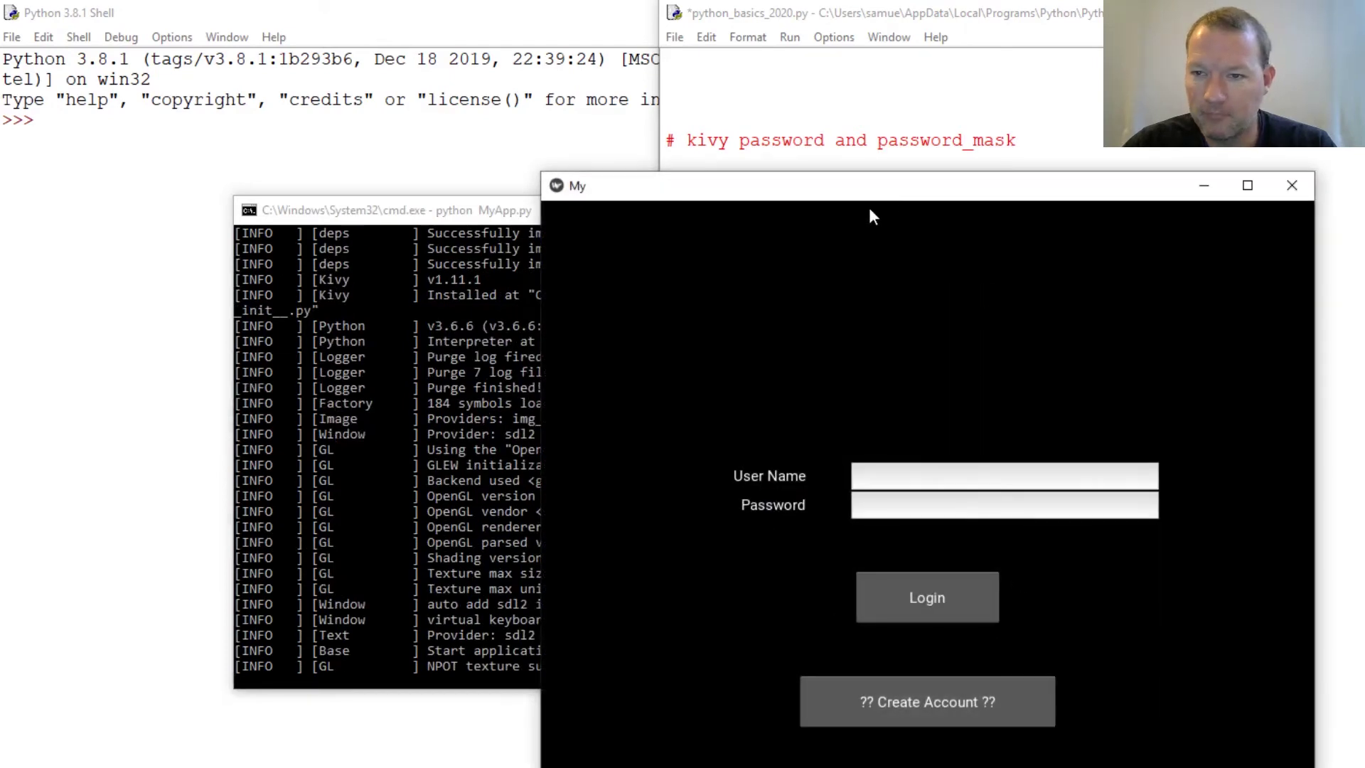
left_click_drag(863, 194, 588, 100)
left_click(690, 385)
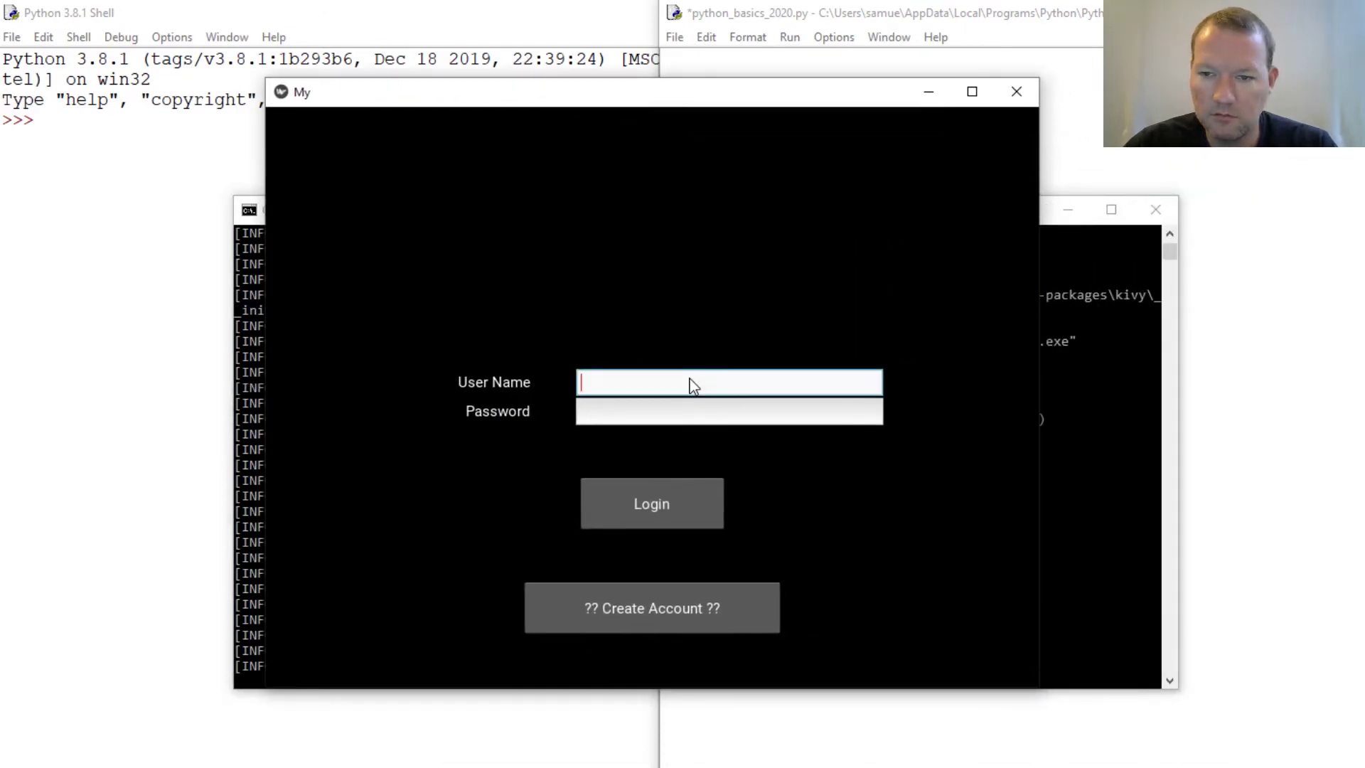
type("k;jhanhsfg")
key("Tab")
type("****")
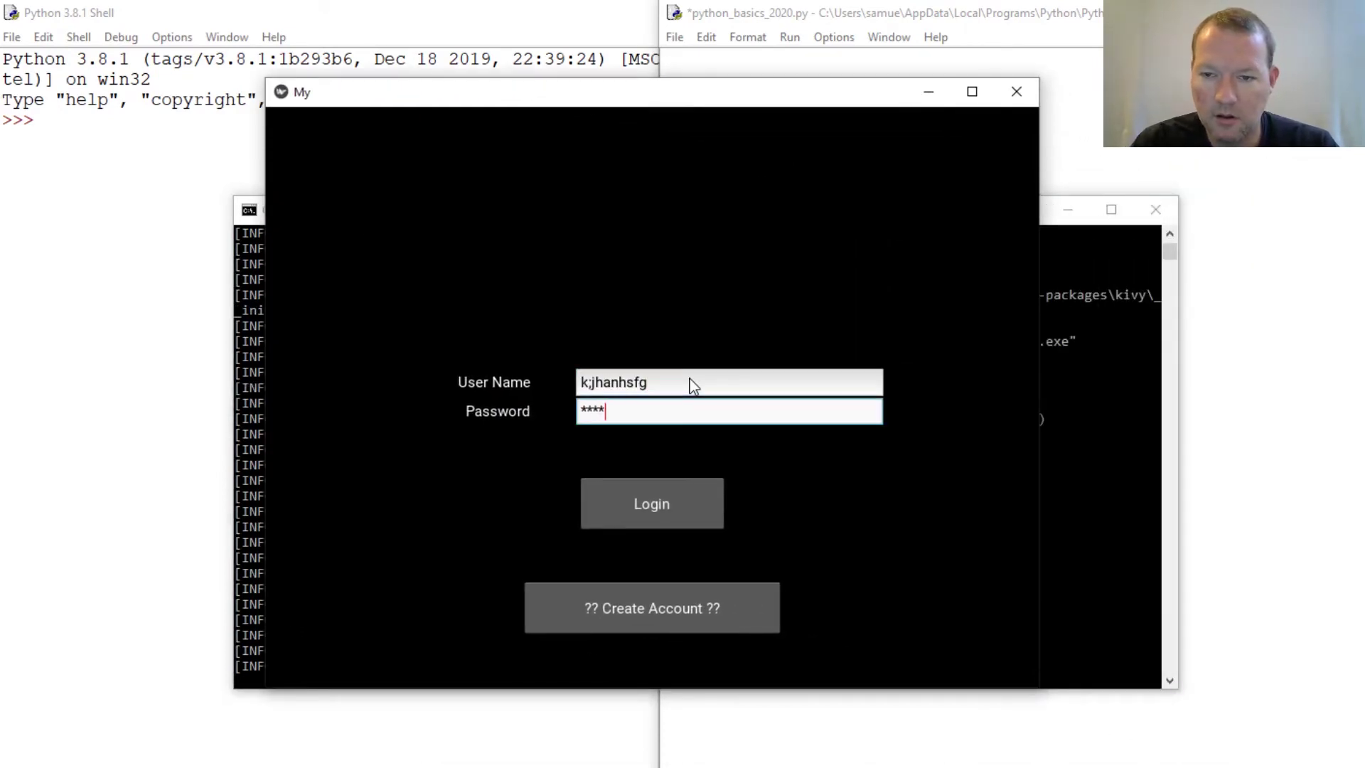
type("****")
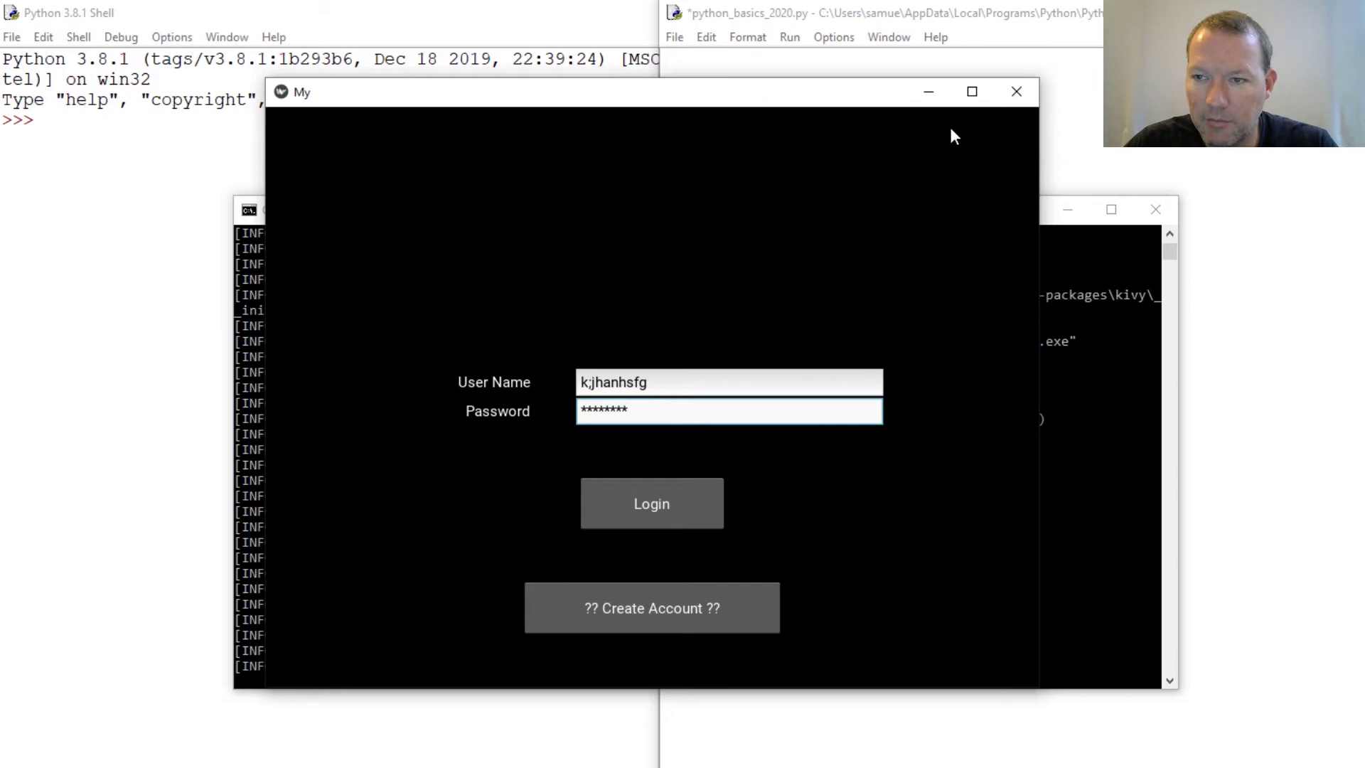
left_click(1019, 92)
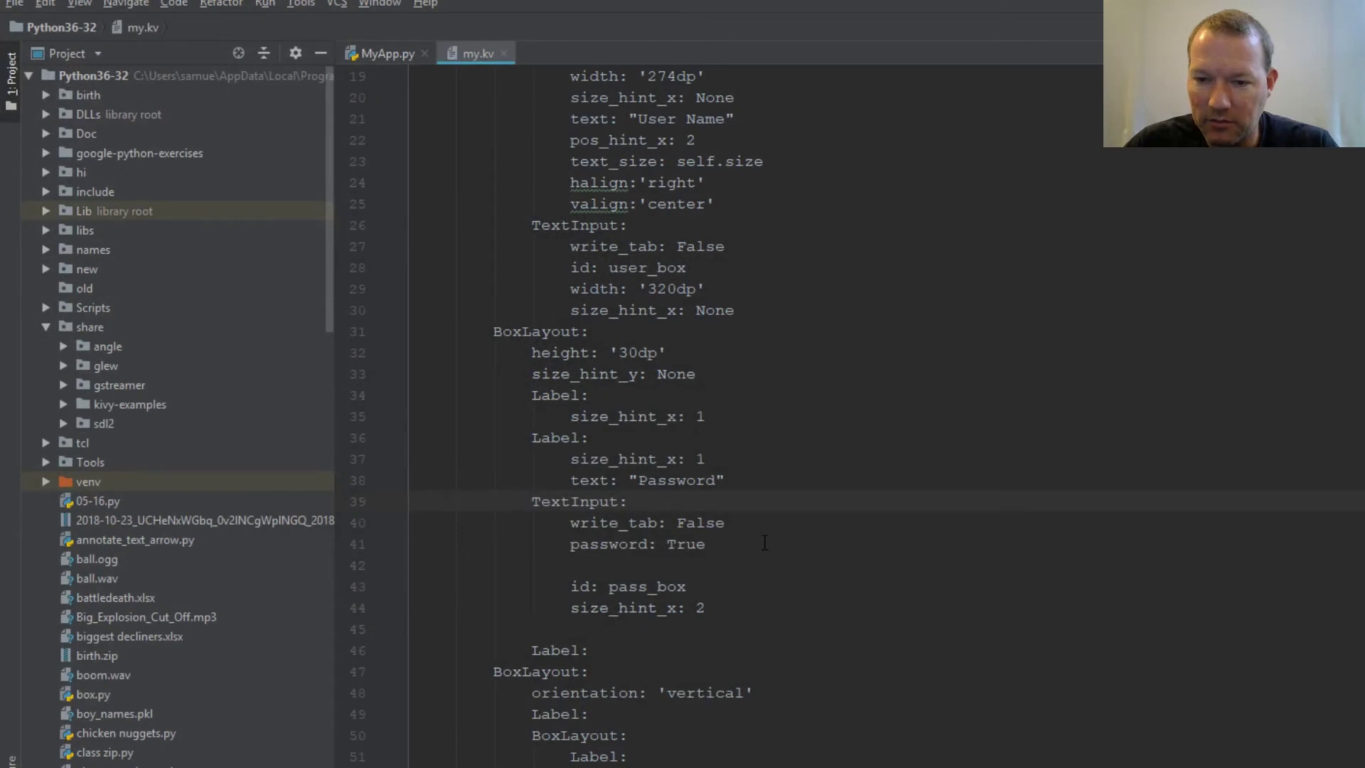
- Add 'password_mask: "@"' below password: True and remove the blank line beneath it
key("Return")
type("pas")
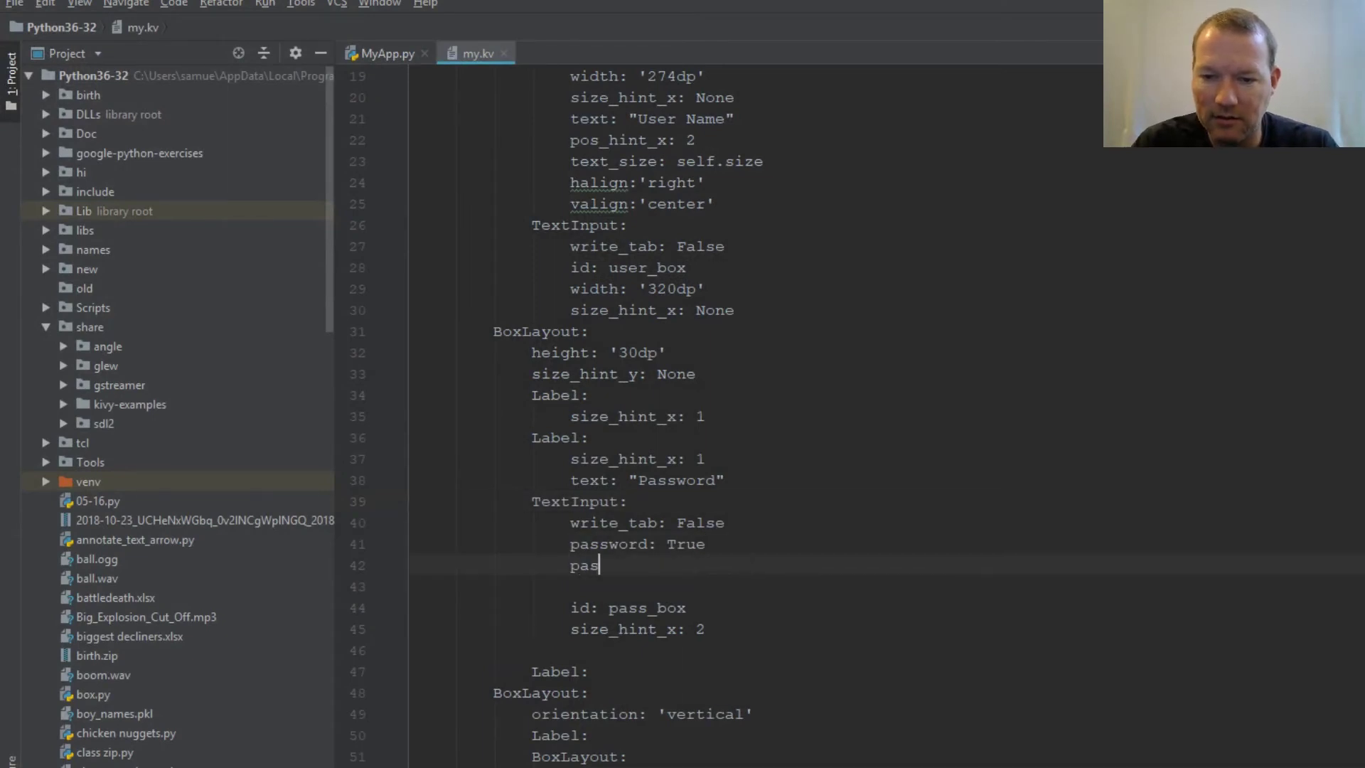
type("sma")
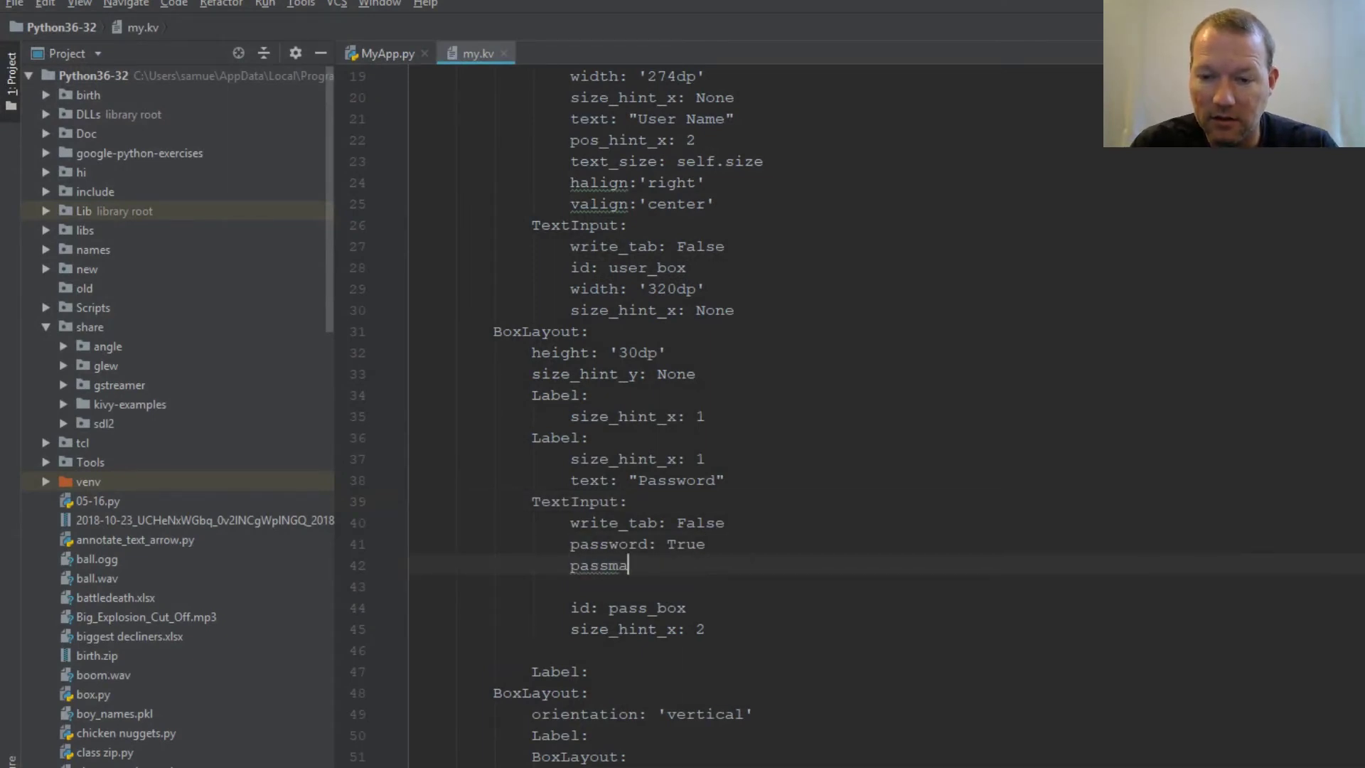
key("BackSpace")
key("BackSpace")
key("BackSpace")
type("swor")
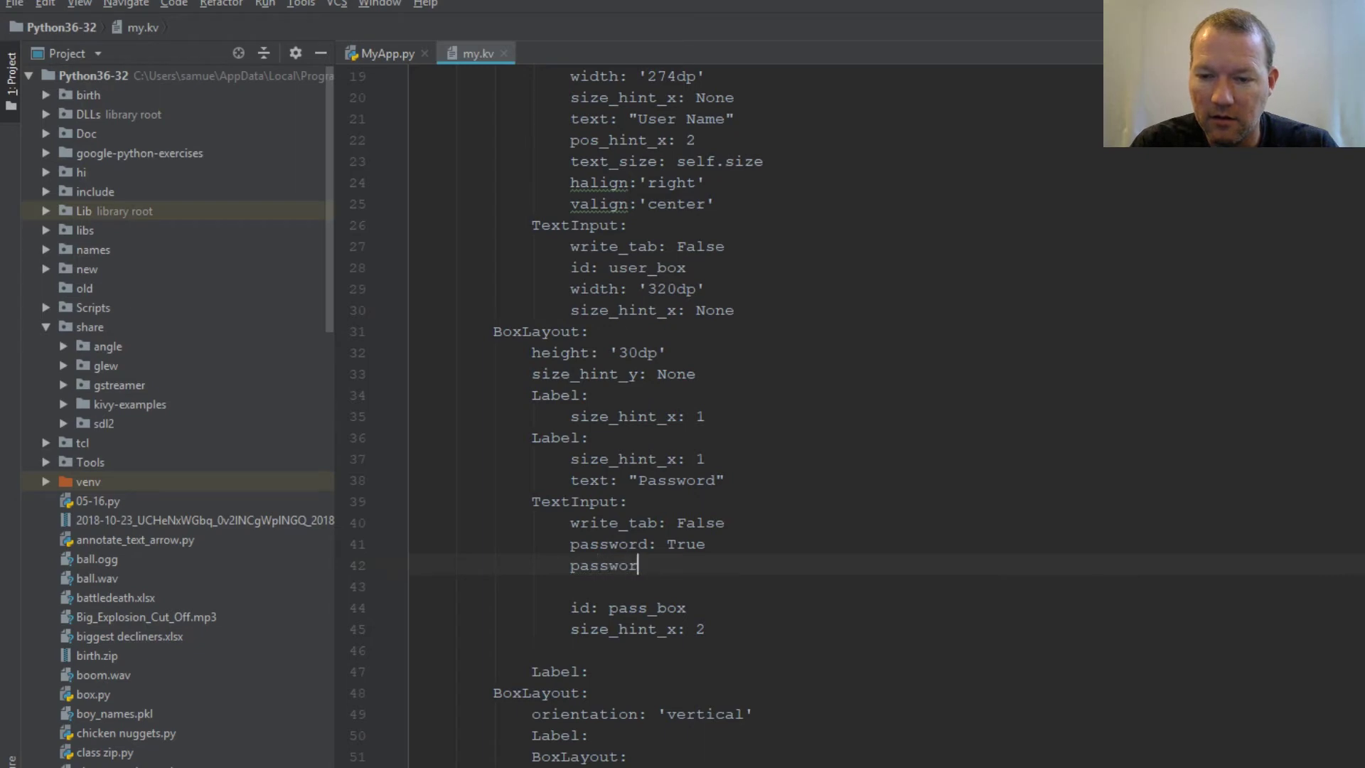
type("d:")
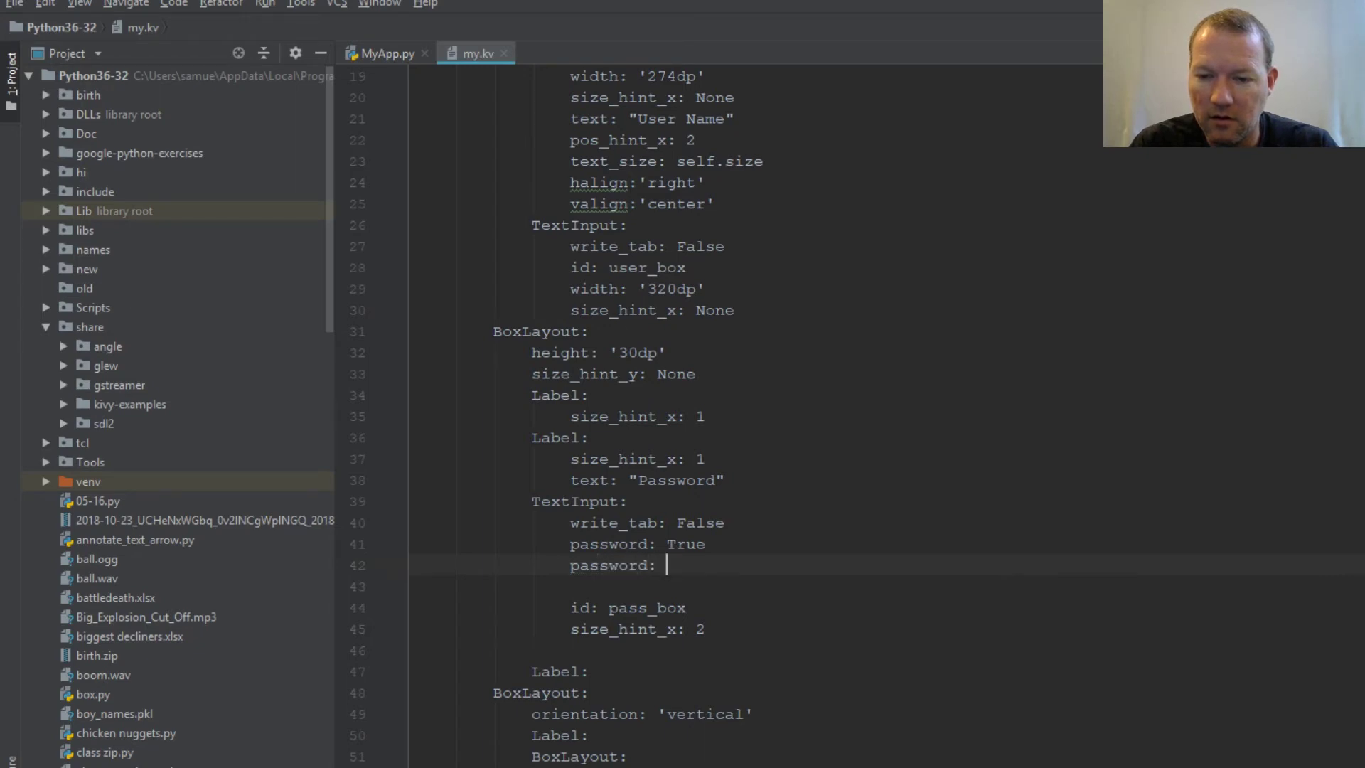
key("BackSpace")
key("BackSpace")
type("_")
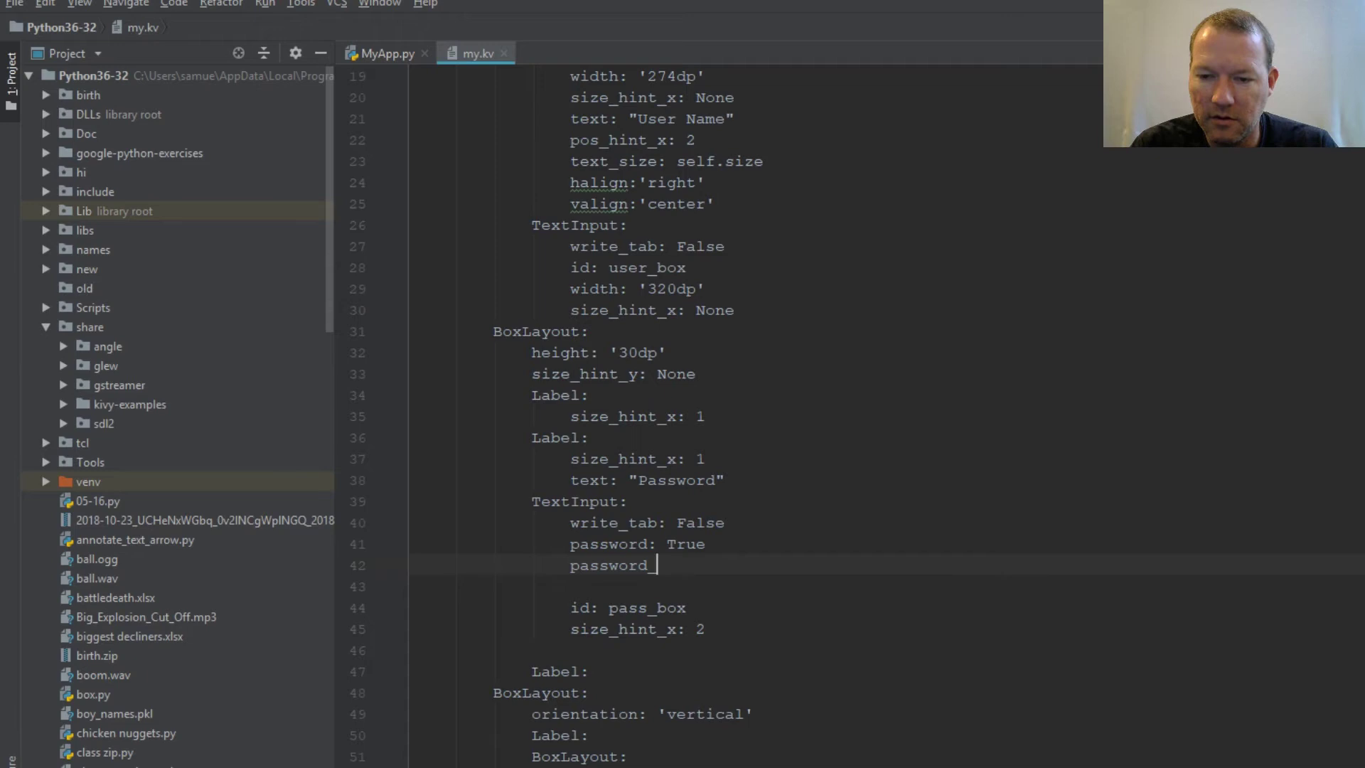
type("mask:")
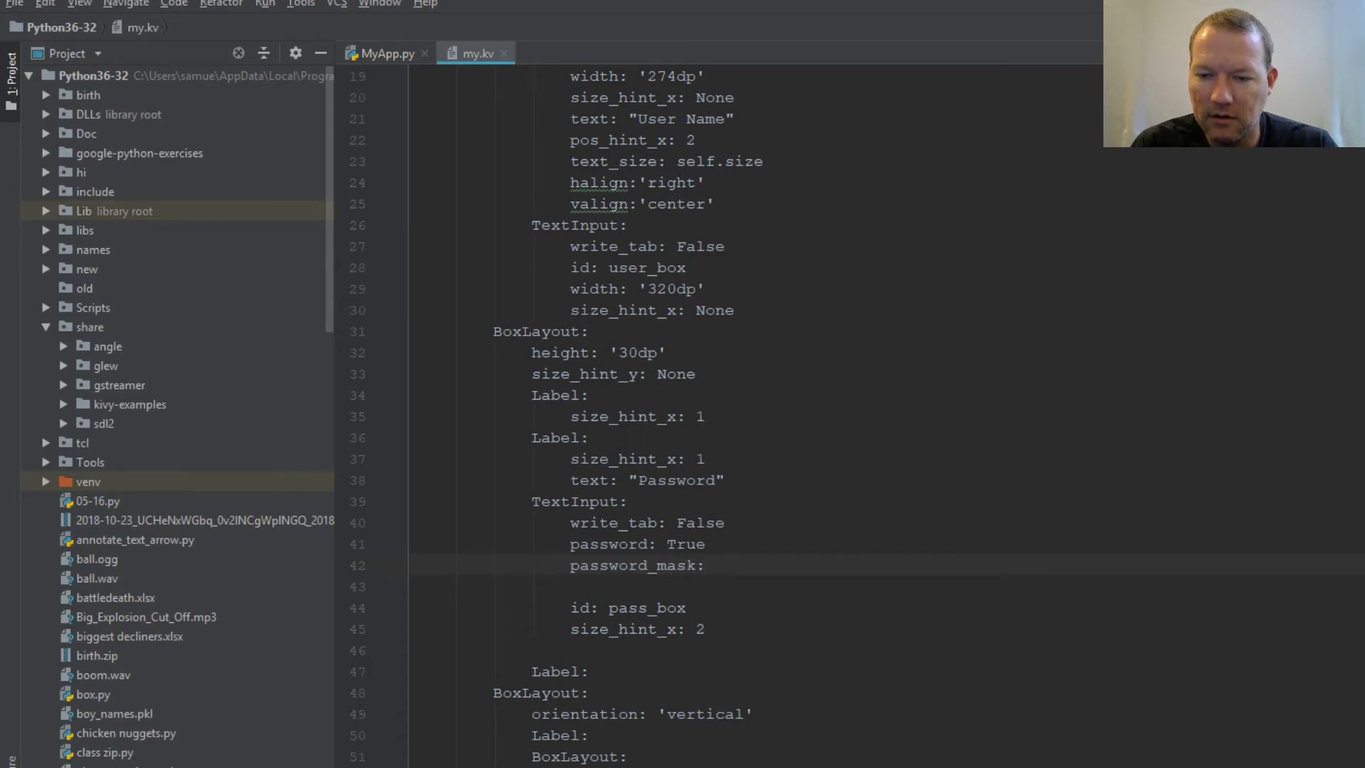
key("Delete")
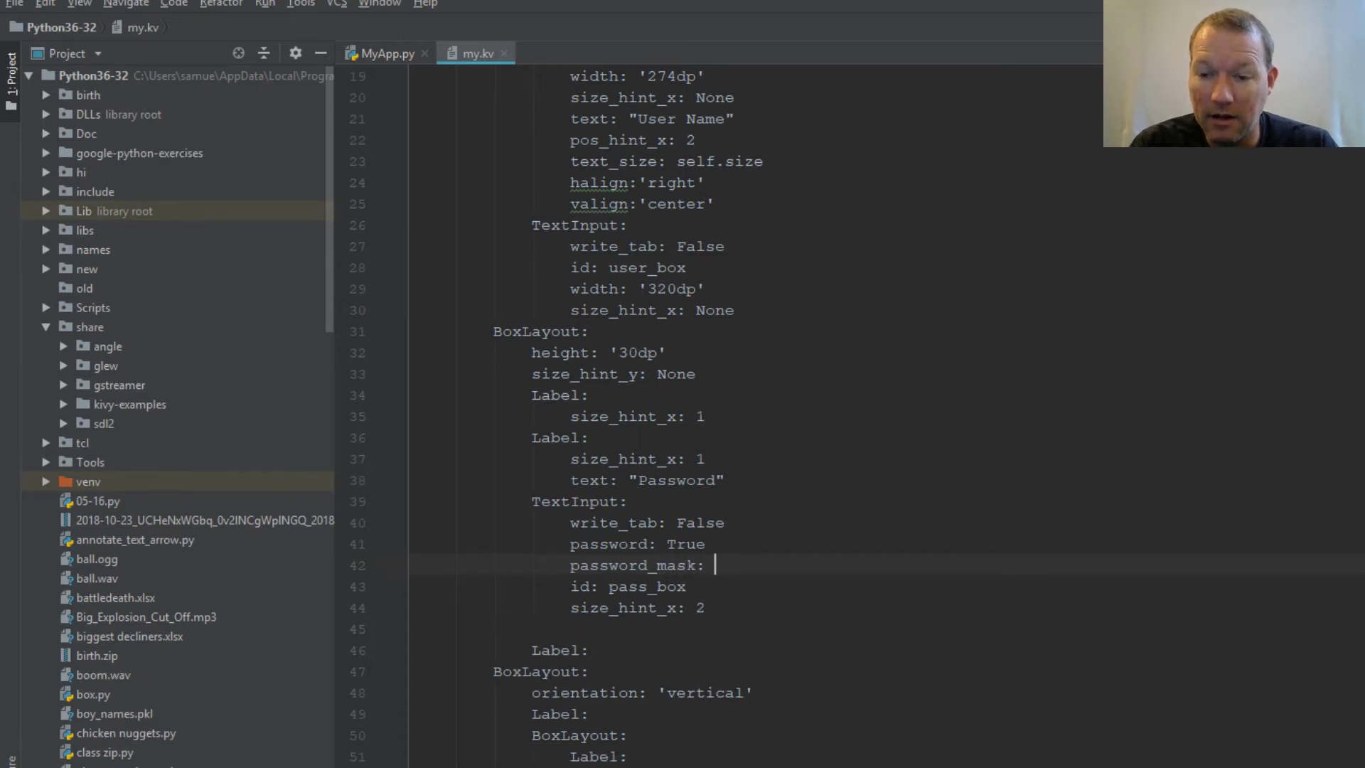
type("\"\"")
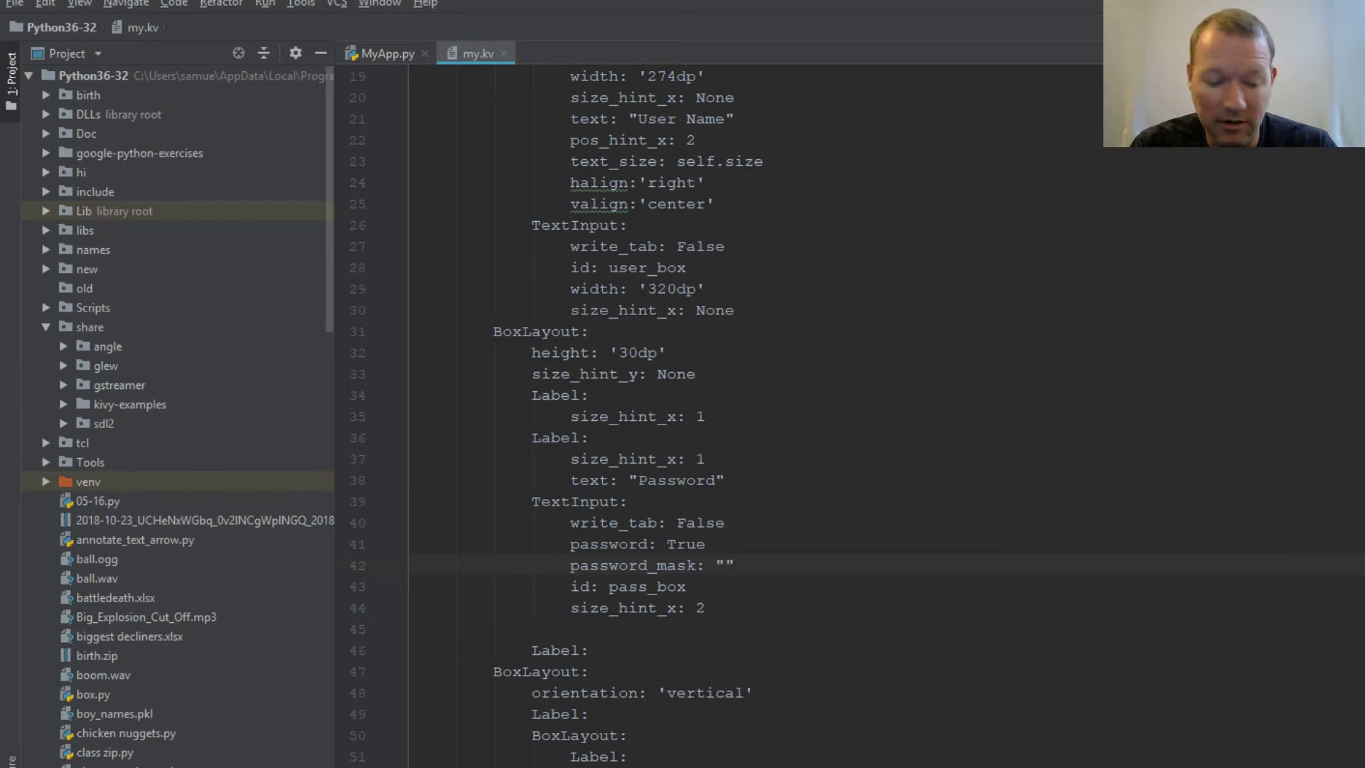
type("#")
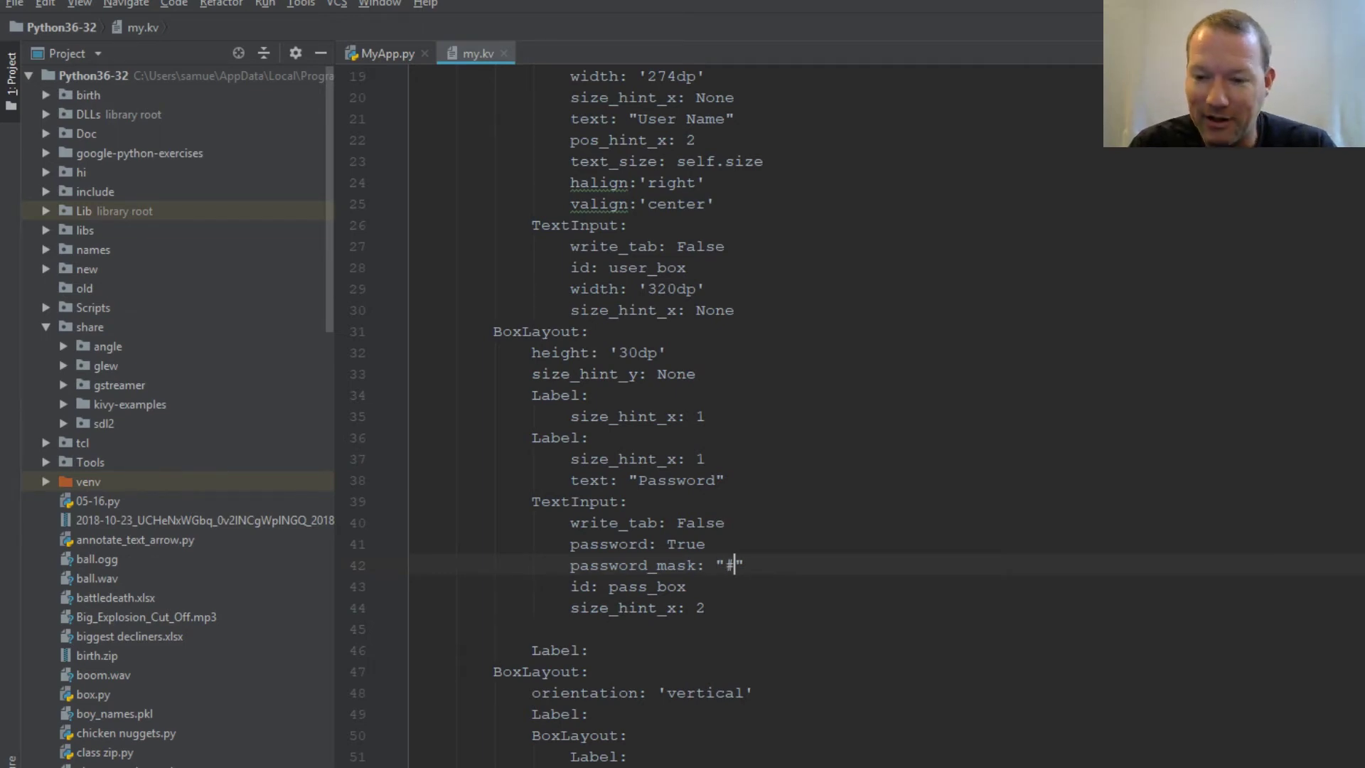
key("BackSpace")
type("@")
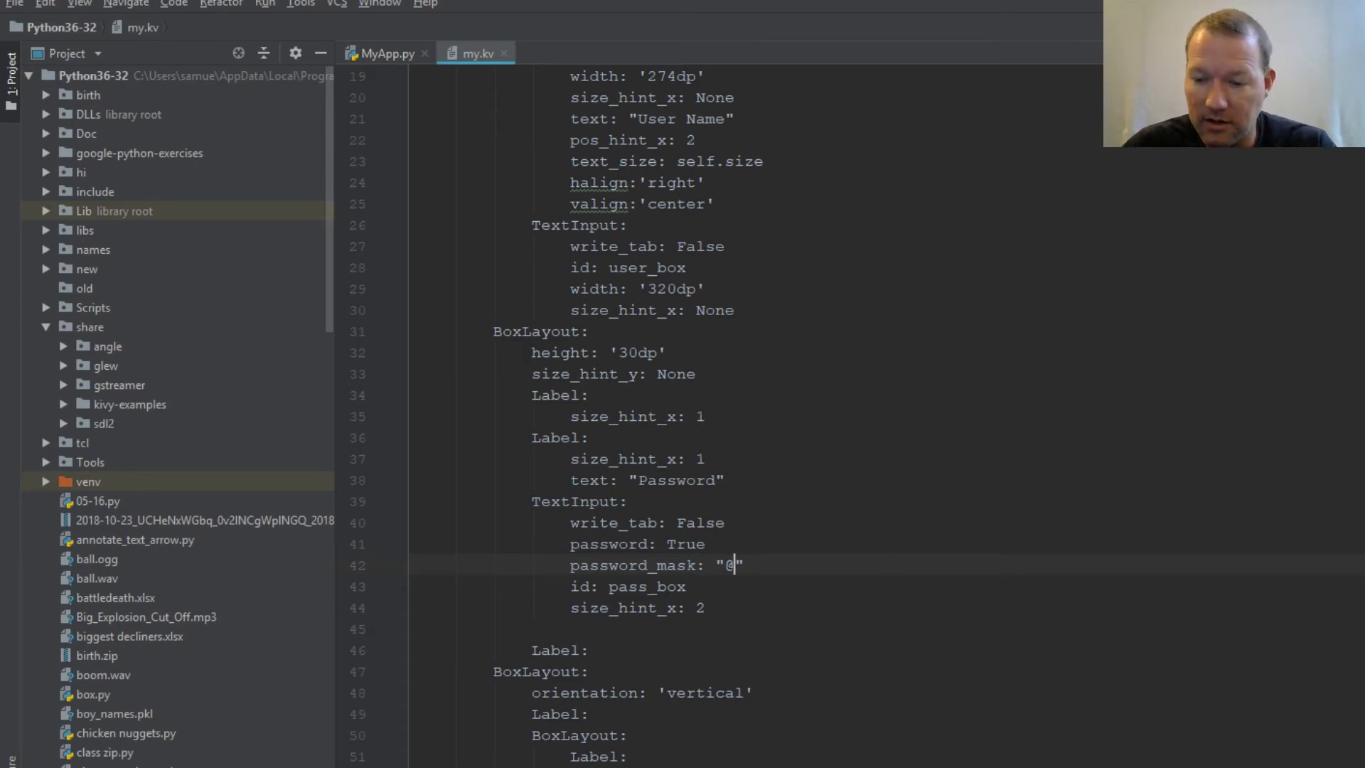
- Relaunch MyApp.py from the command console
key("alt+Tab")
key("Up")
key("Return")
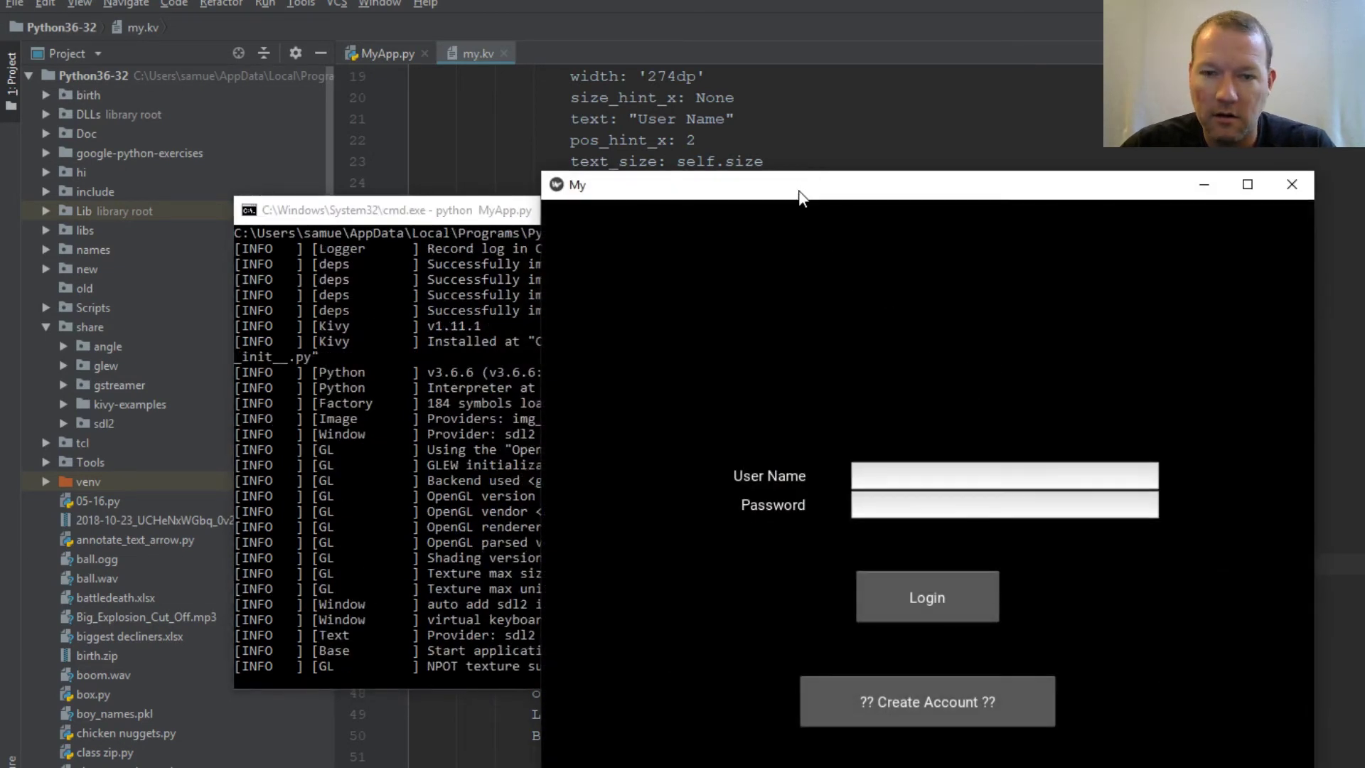
- Enter user name 'help' and a password, then select the @-masked password text
left_click_drag(805, 190, 539, 136)
left_click(722, 431)
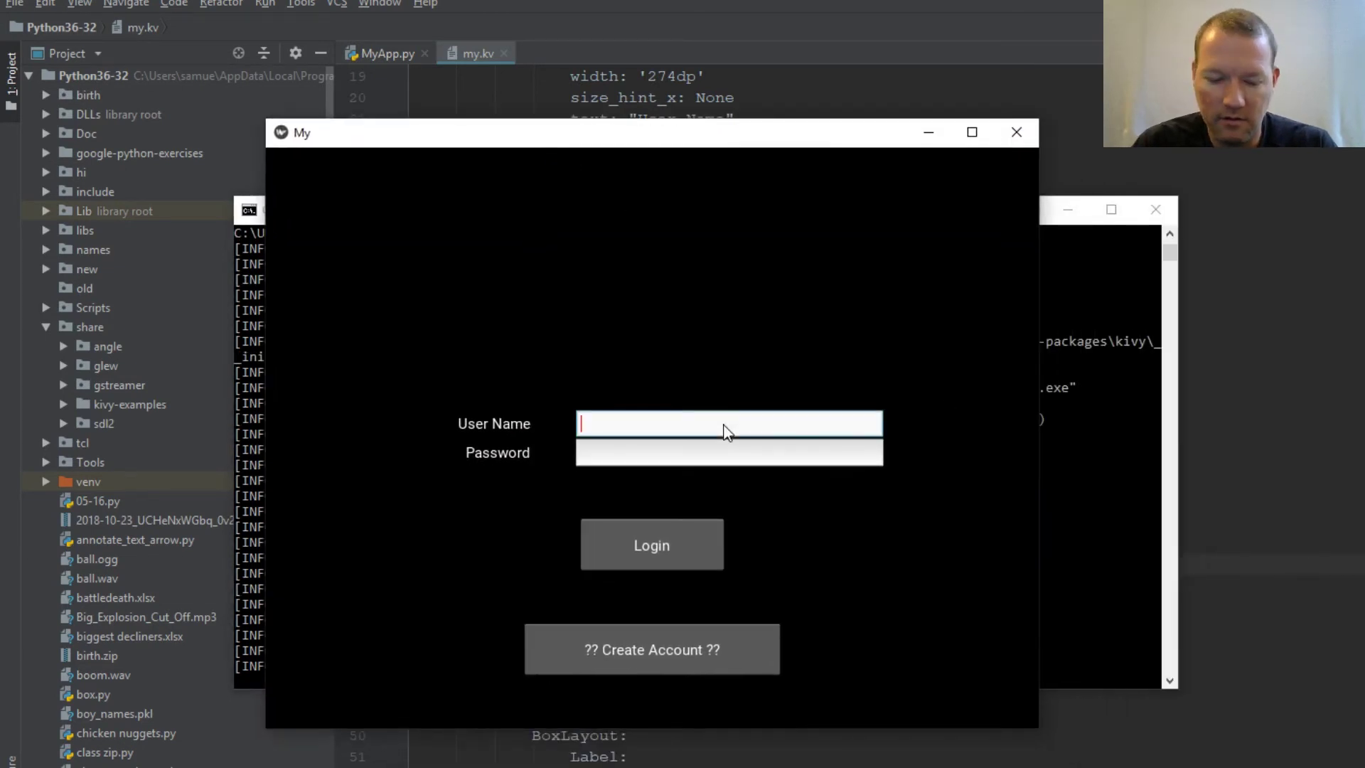
type("help")
key("Tab")
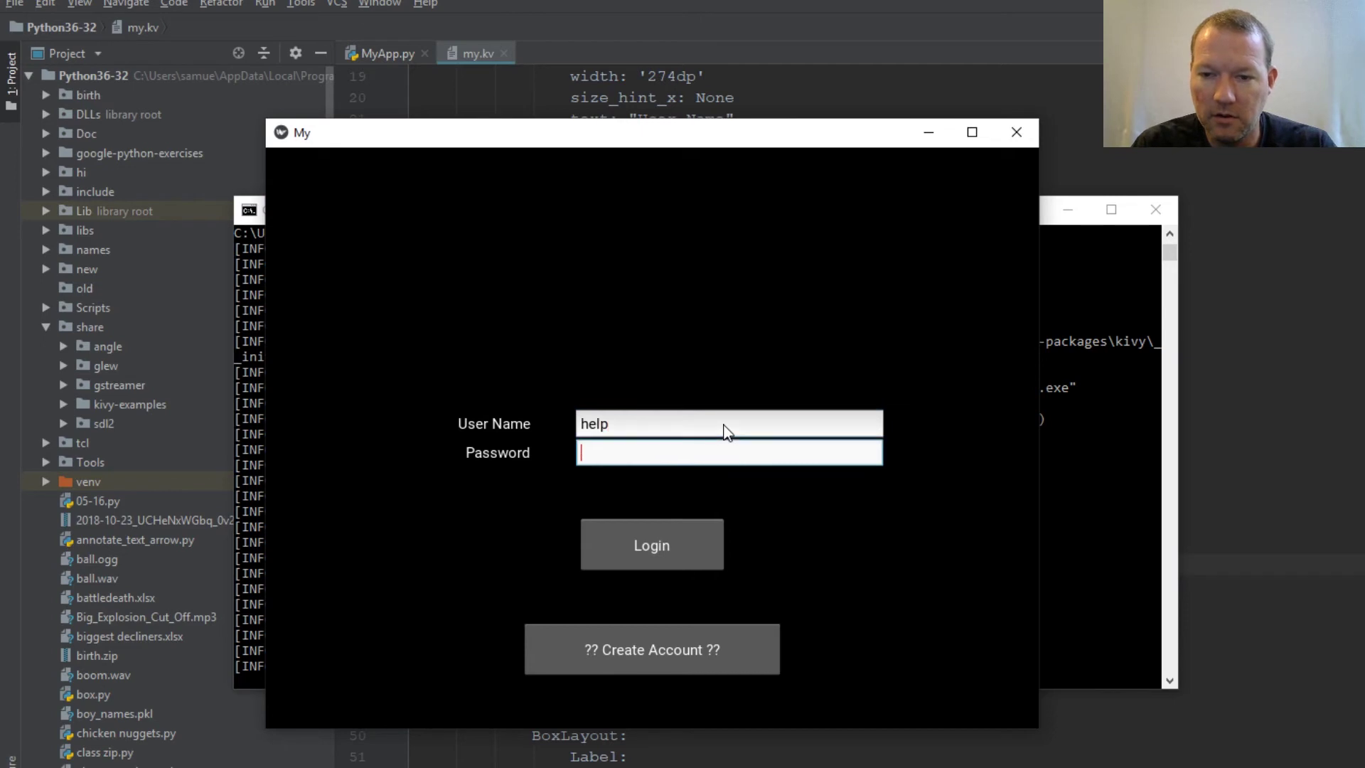
type("@@@@@@@@@@@")
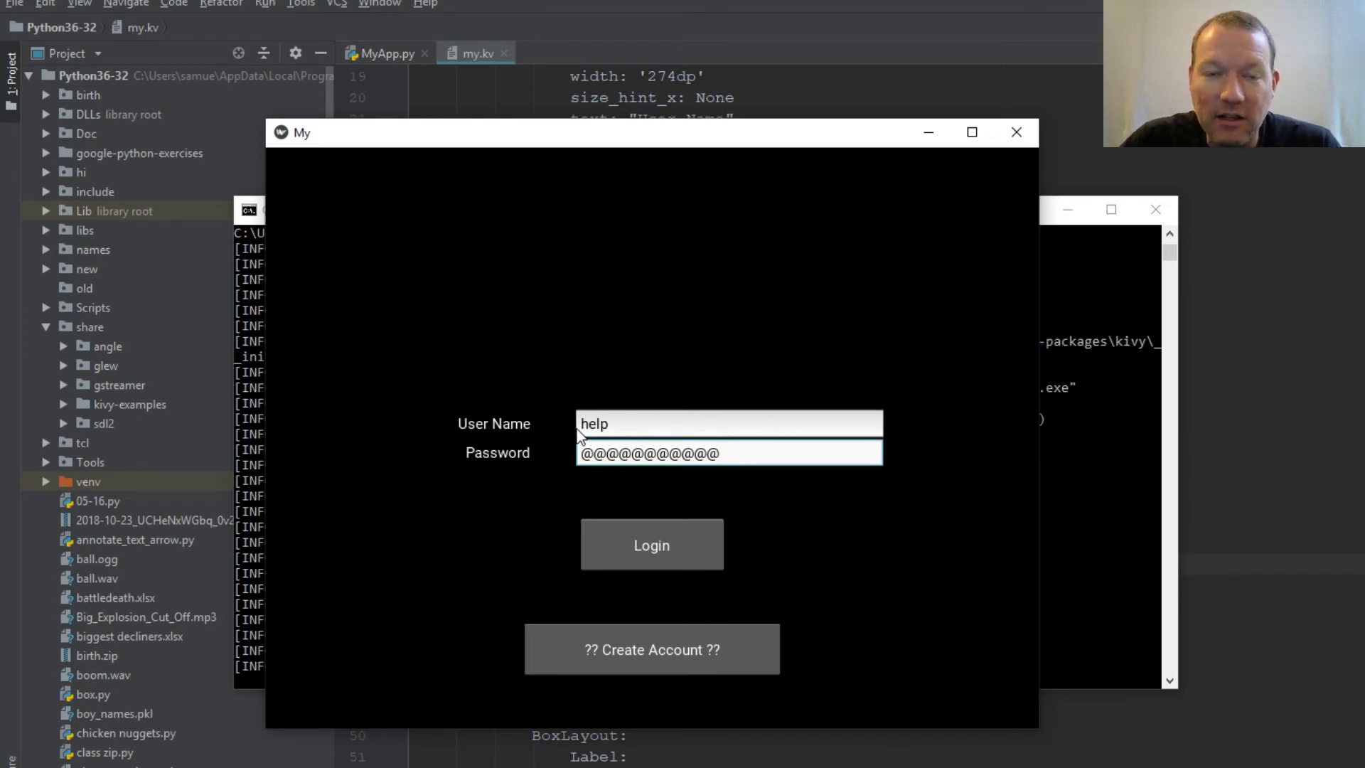
left_click_drag(589, 459, 688, 461)
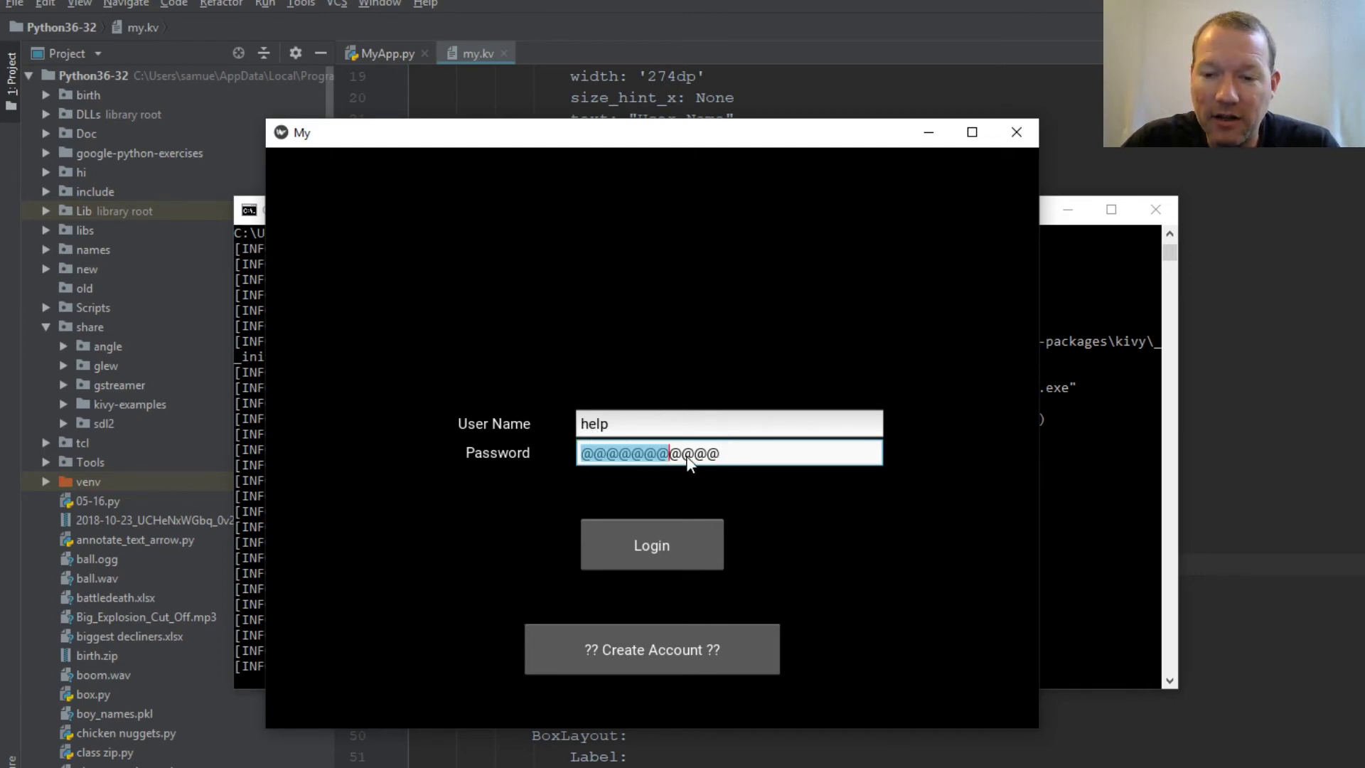